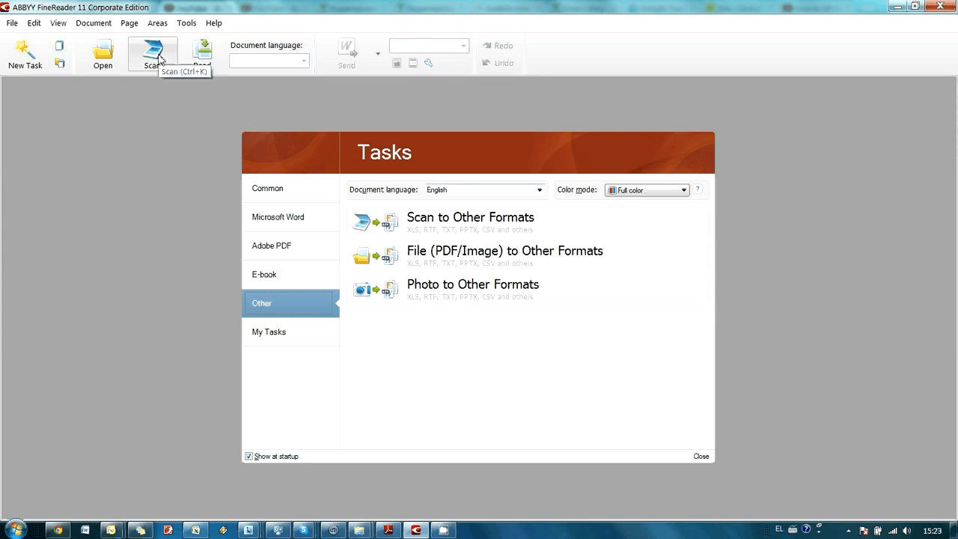
Preview the page from the scanner and crop the scan area around the text to about 2293x3162 pixels
left_click(154, 56)
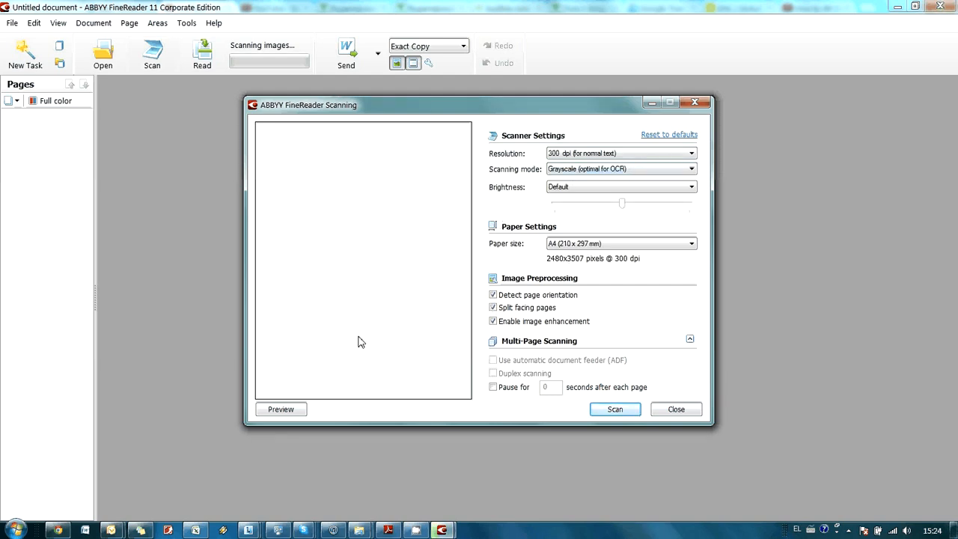
left_click(284, 412)
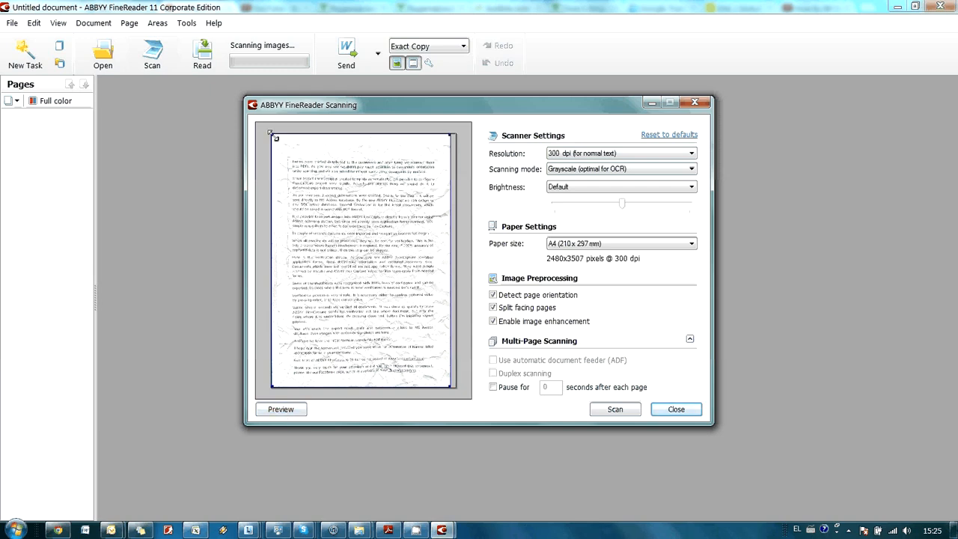
left_click_drag(275, 137, 283, 150)
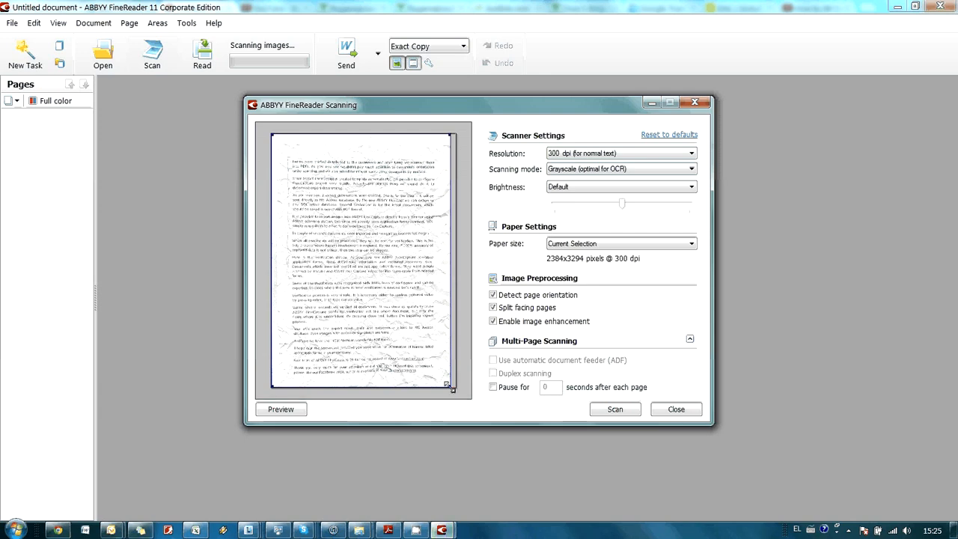
left_click_drag(452, 388, 443, 377)
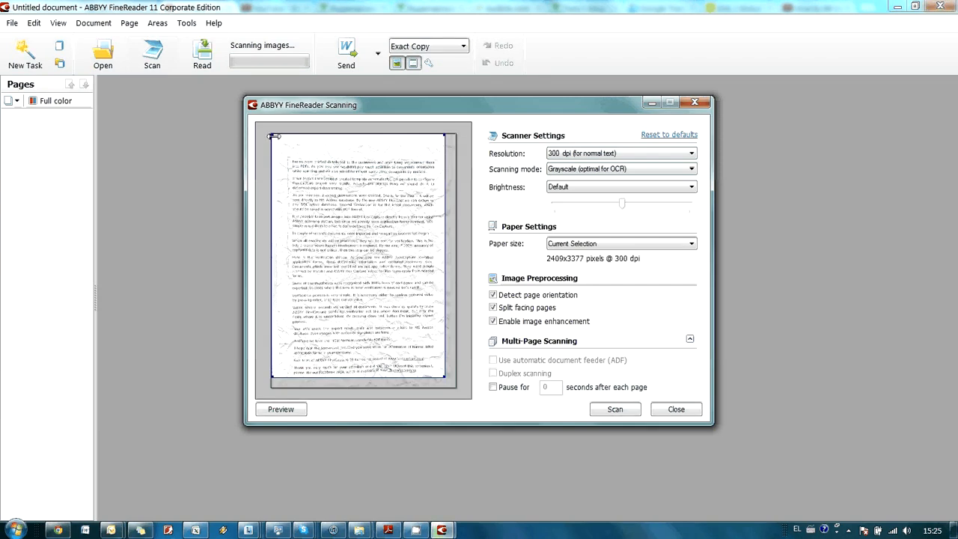
left_click_drag(274, 137, 281, 152)
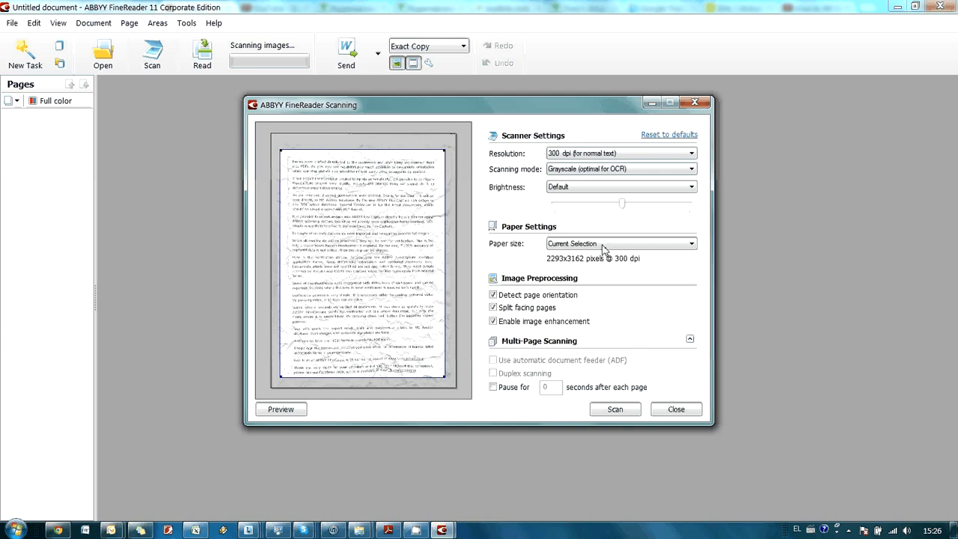
Scan the cropped page area into the document and close the scanning dialog
left_click(615, 410)
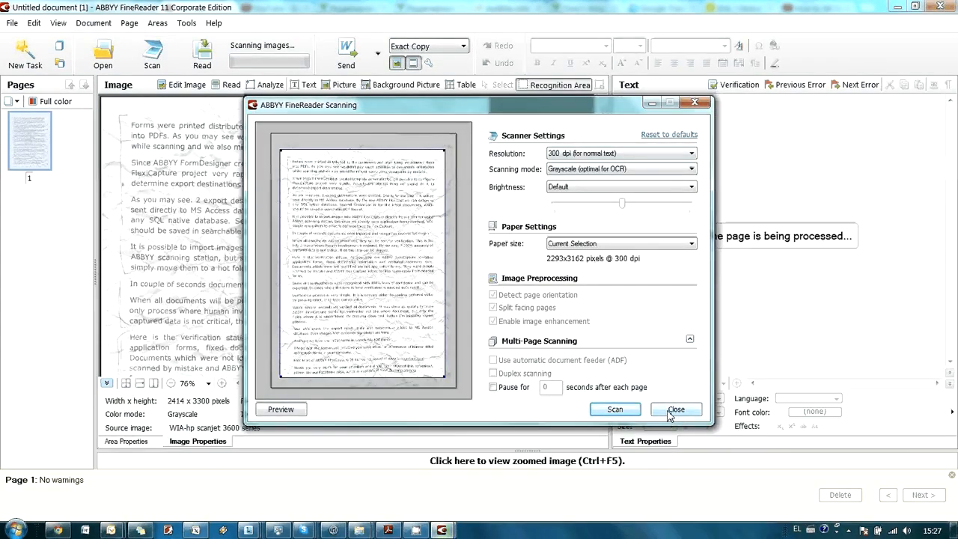
left_click(676, 409)
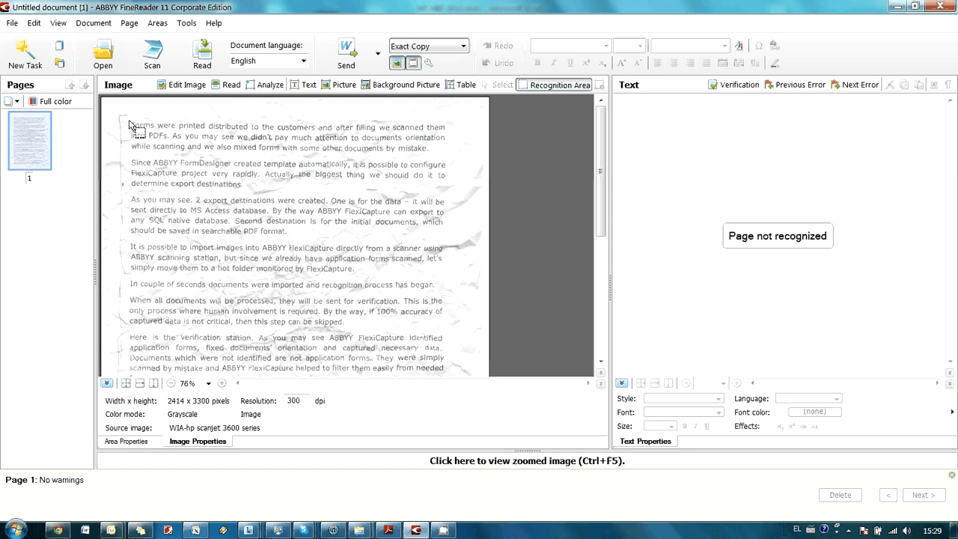
Draw a recognition area around the whole text block on the page image and change its type to Text
left_click_drag(128, 124, 451, 343)
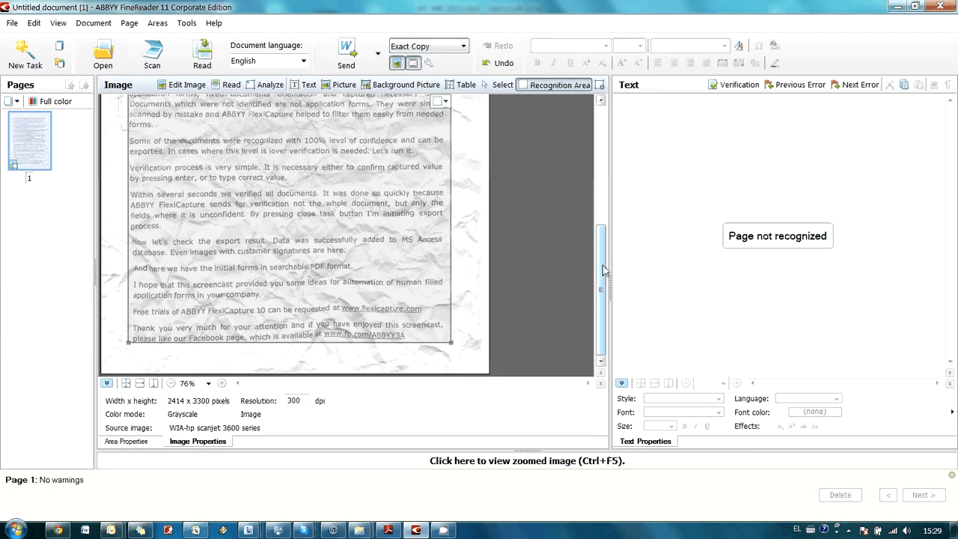
left_click_drag(604, 270, 597, 155)
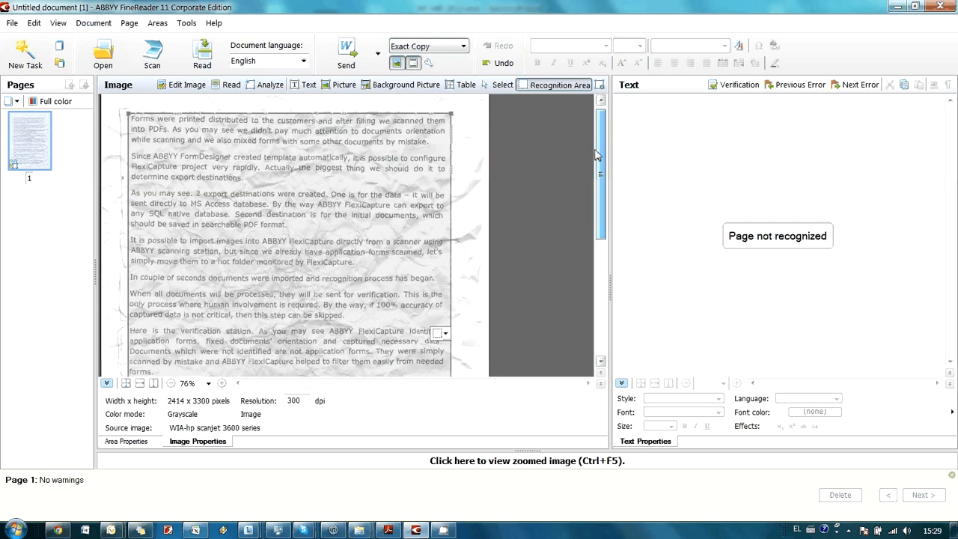
right_click(271, 177)
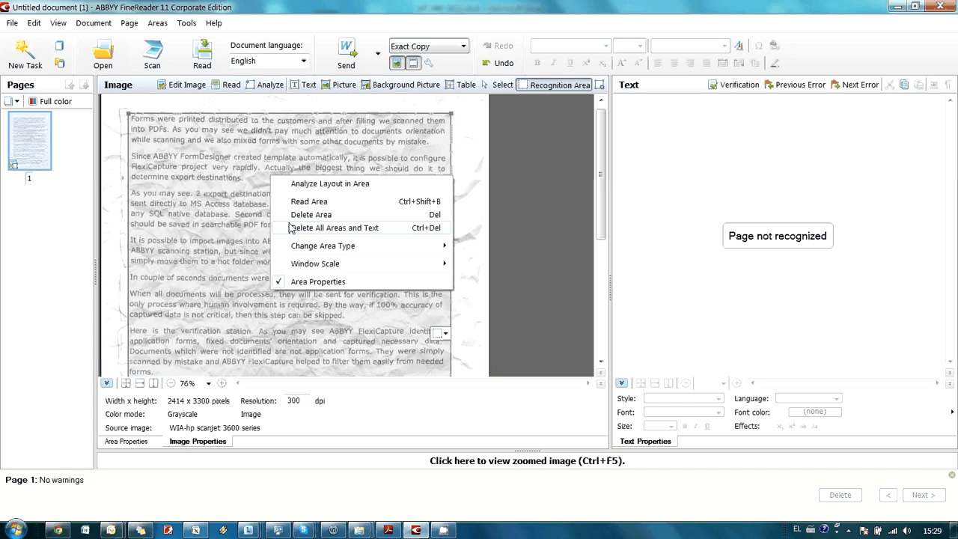
mouse_move(291, 249)
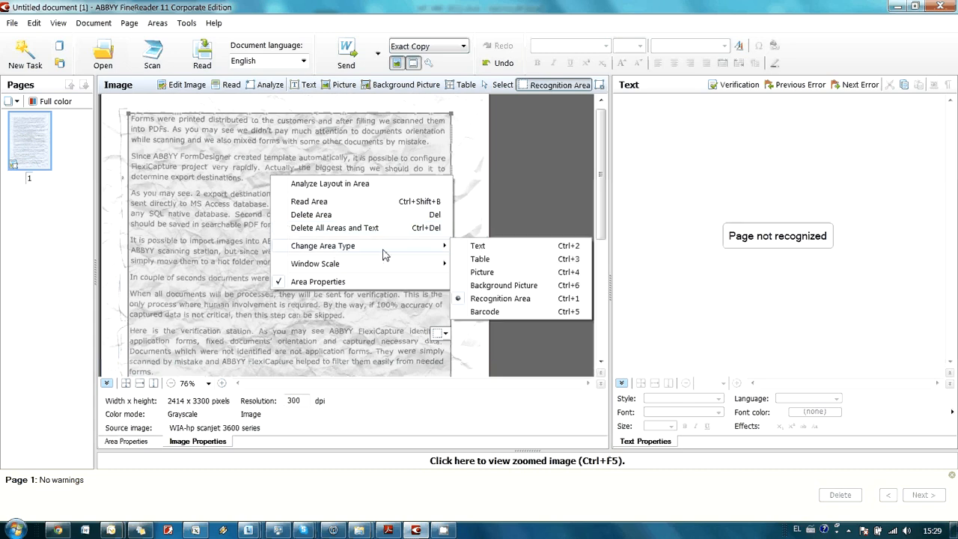
left_click(500, 247)
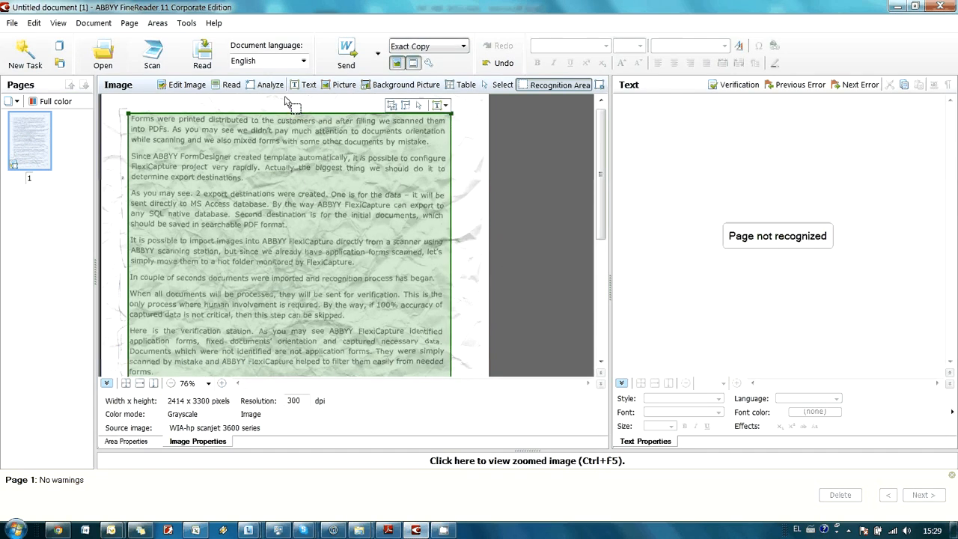
Choose English as the document language and run text recognition on the unrecognized page
left_click(303, 62)
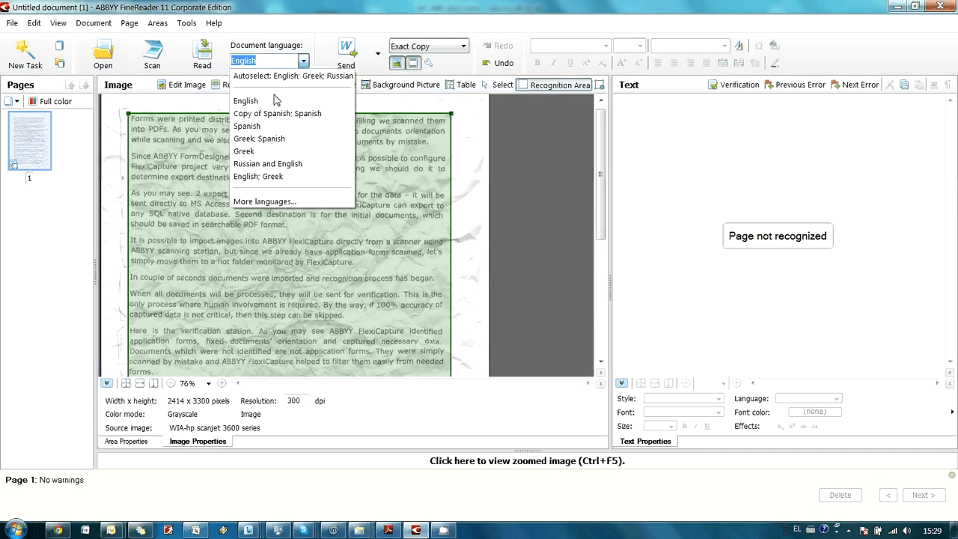
left_click(272, 101)
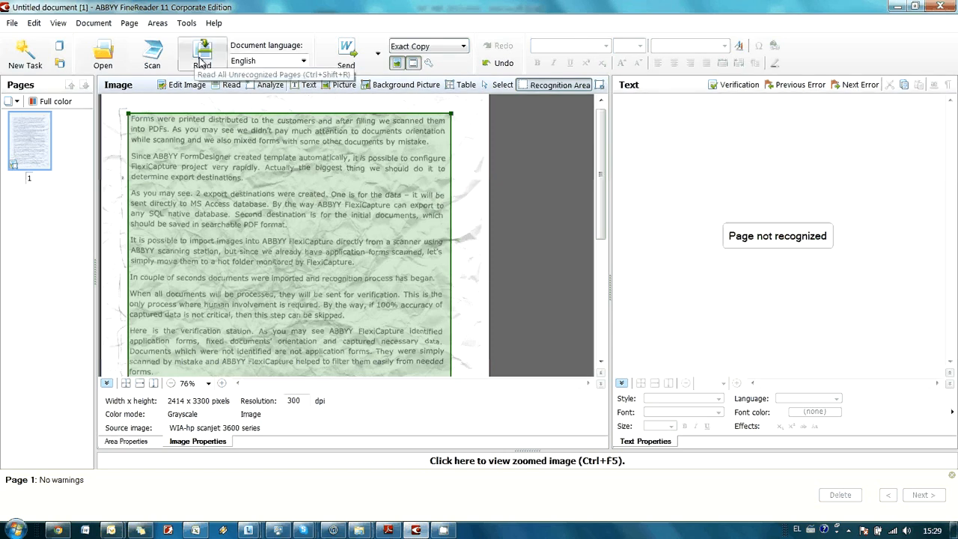
left_click(201, 60)
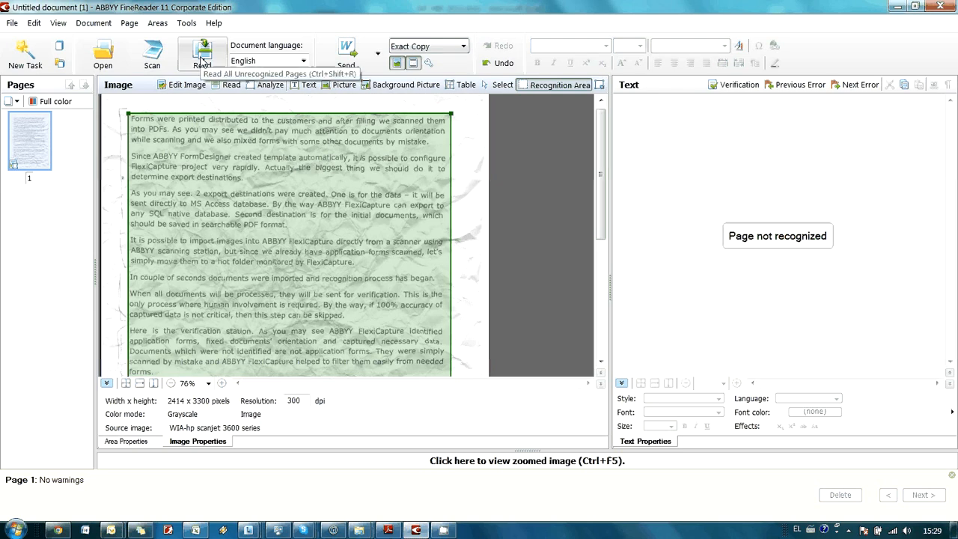
left_click(201, 60)
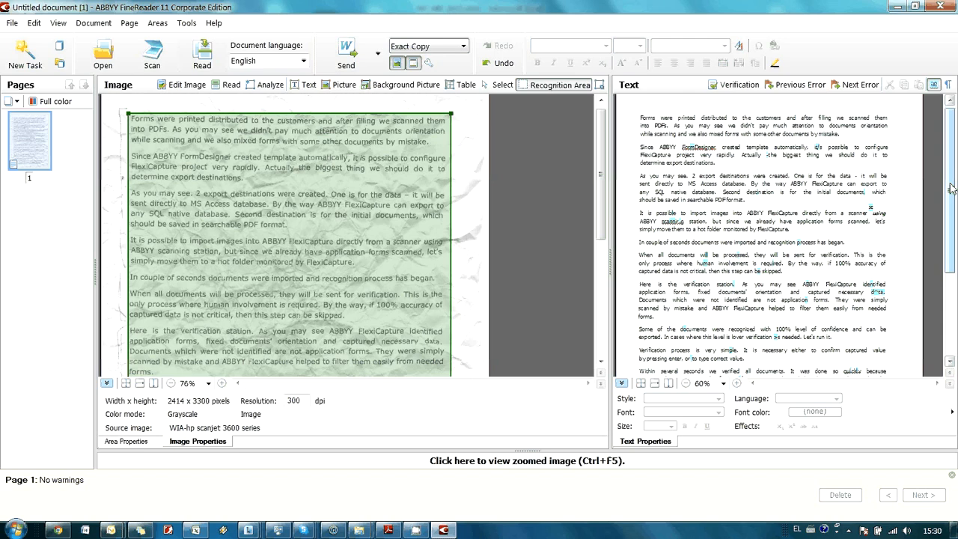
Start verification of the recognized text and replace "FormDesigner" with the suggestion "Form Designer"
mouse_move(951, 188)
left_mouse_down()
mouse_move(954, 245)
mouse_move(948, 176)
left_mouse_up()
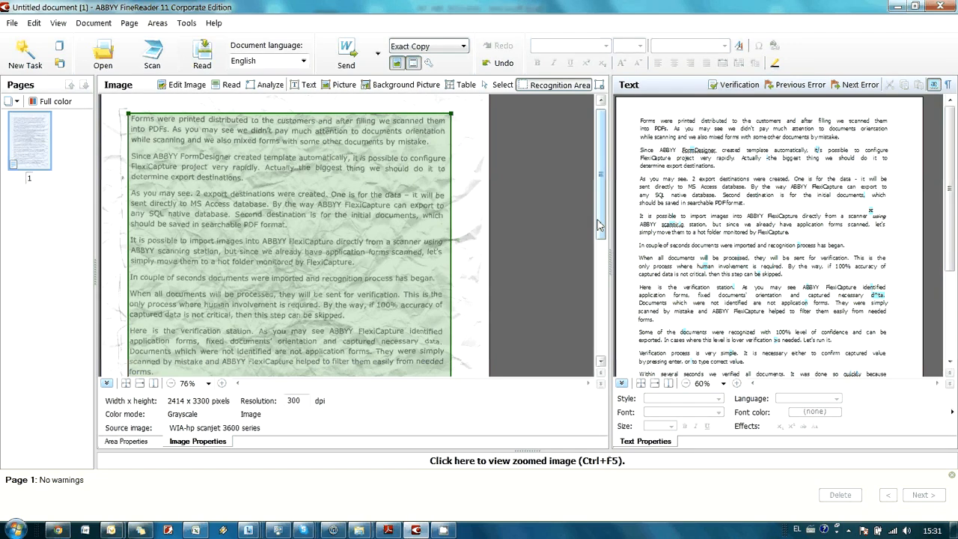
left_click(737, 85)
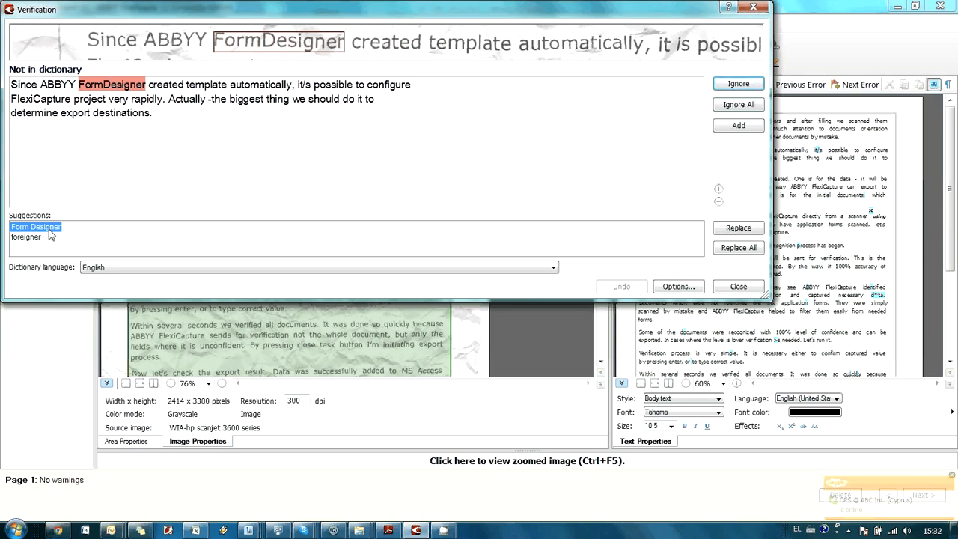
key("Return")
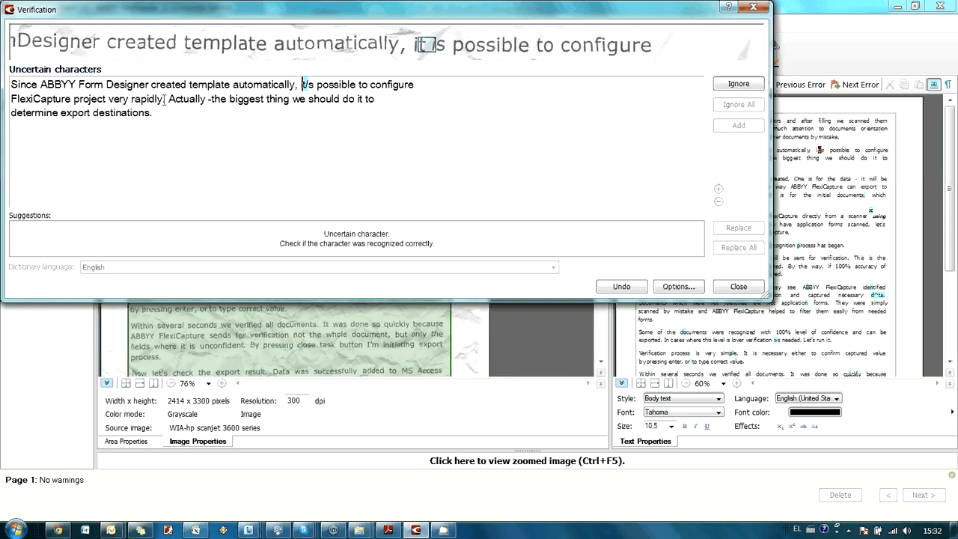
Correct "it/s possible" to "it is possible", confirm the change and ignore the uncertain character left in "it"
left_click(315, 86)
key("BackSpace")
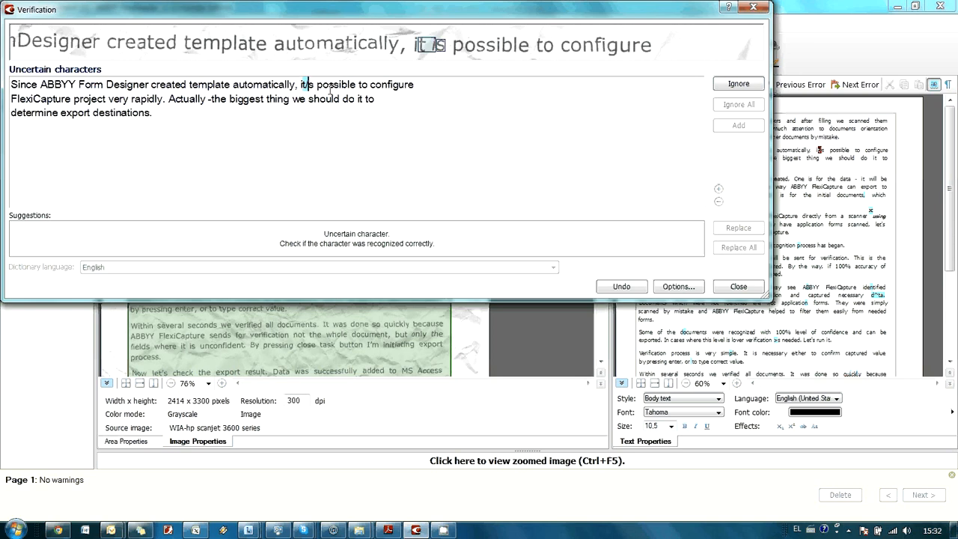
key("BackSpace")
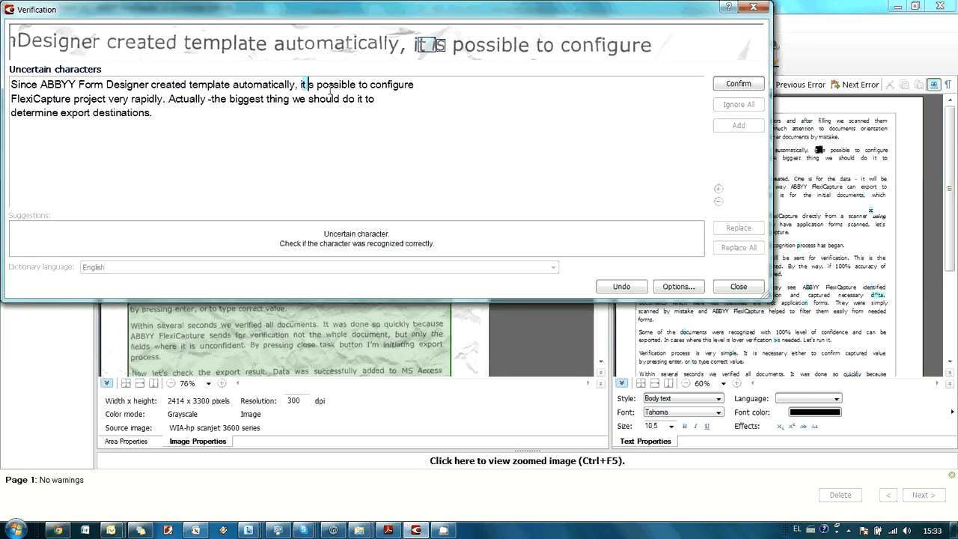
type("i")
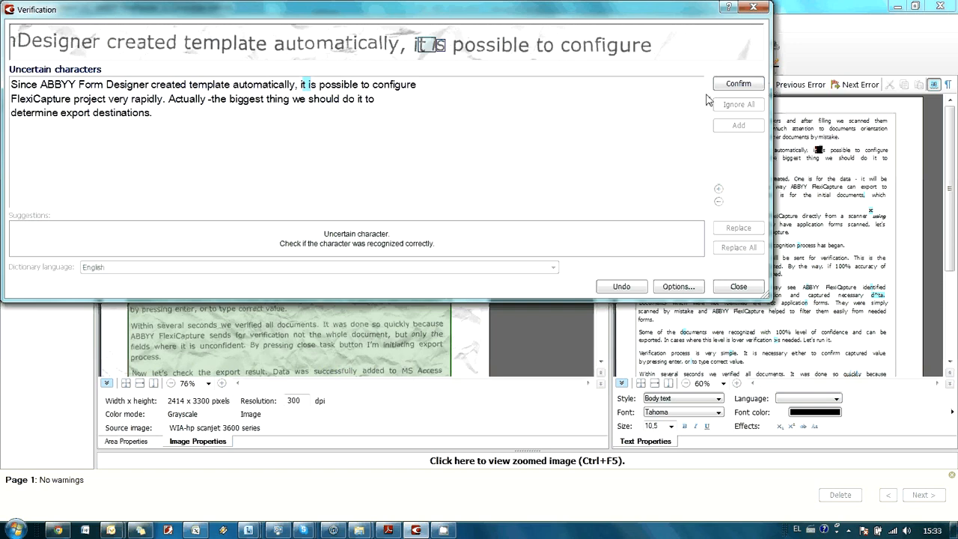
left_click(745, 90)
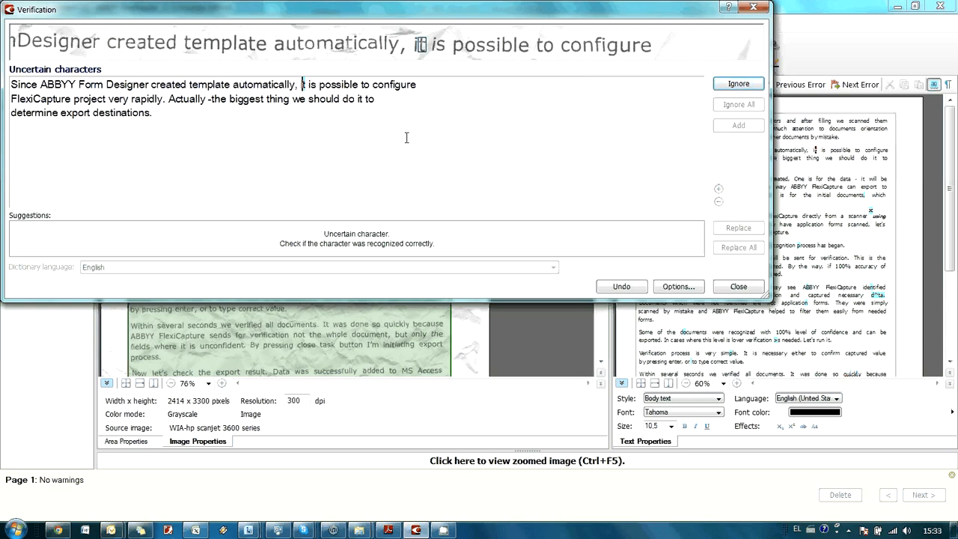
left_click(741, 86)
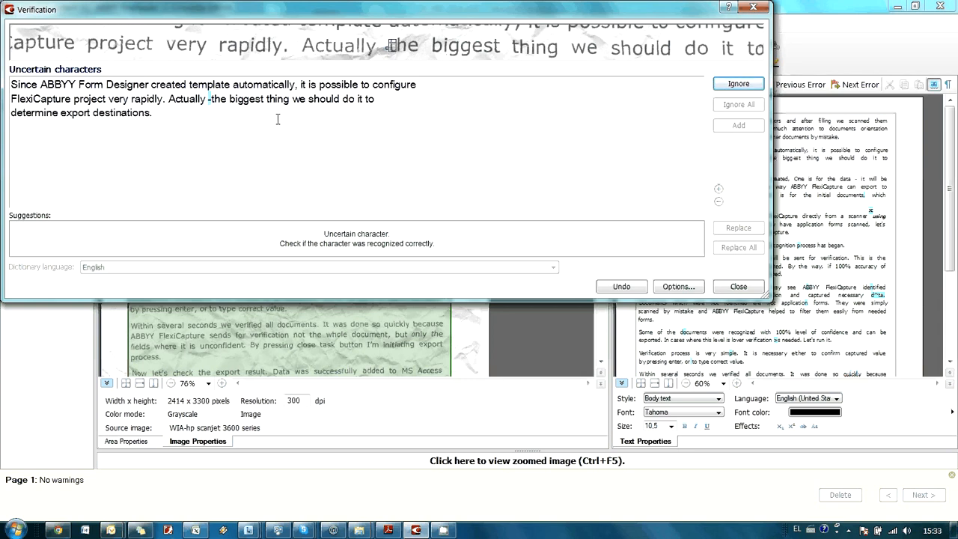
Delete the stray hyphen before "the biggest thing", confirm it, and ignore the uncertain characters in "destination" and "possible"
key("Delete")
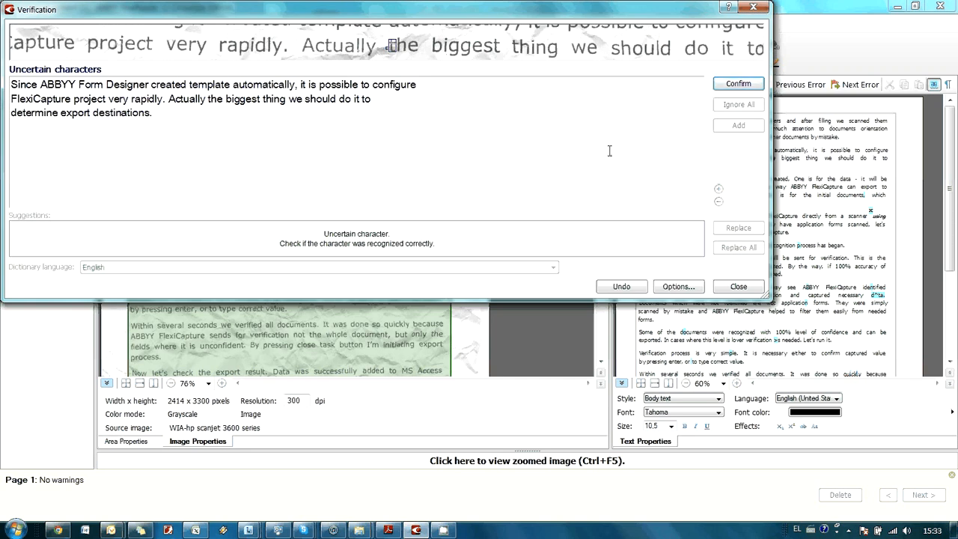
left_click(739, 84)
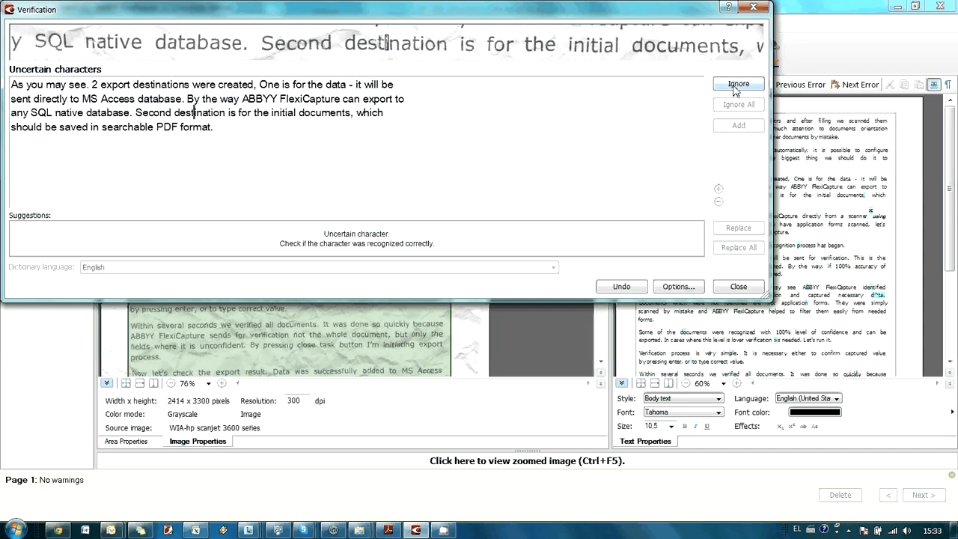
left_click(737, 84)
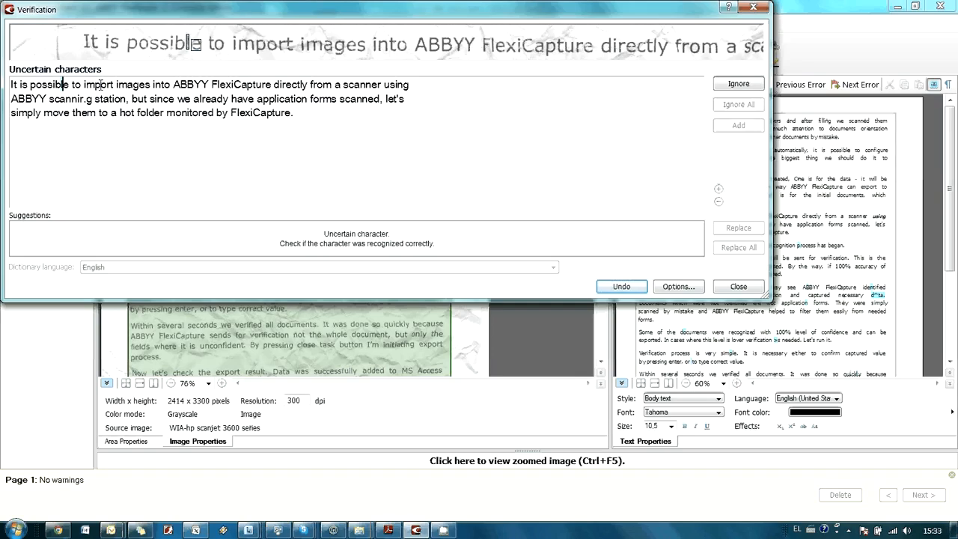
left_click(740, 86)
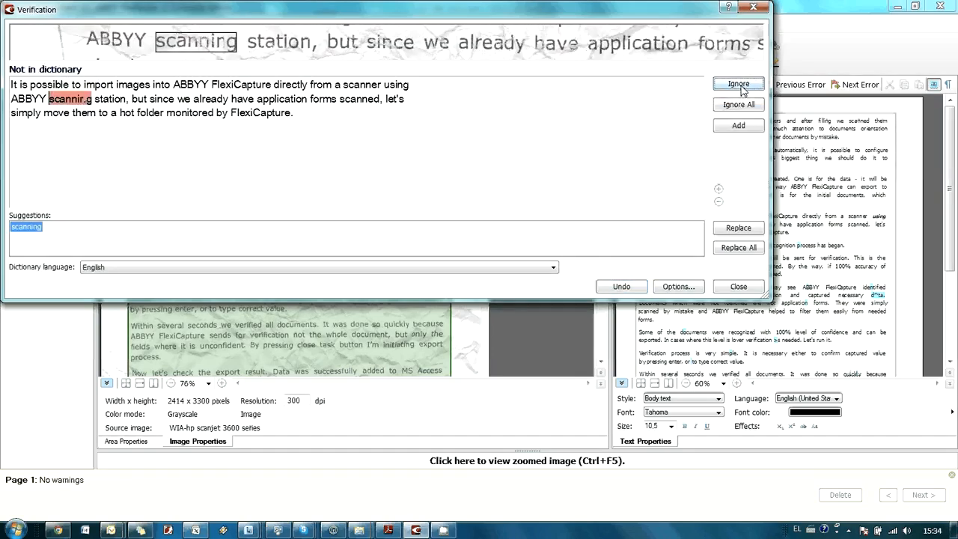
Correct "scannir.g" to "scanning", confirm it, and ignore the uncertain character in "will be processed"
left_click(86, 99)
key("BackSpace")
key("BackSpace")
type("n")
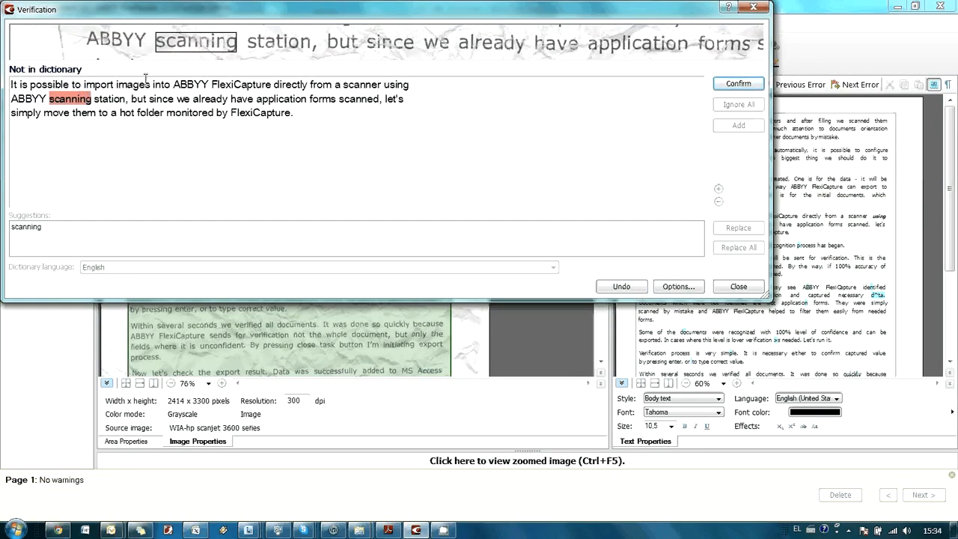
left_click(736, 86)
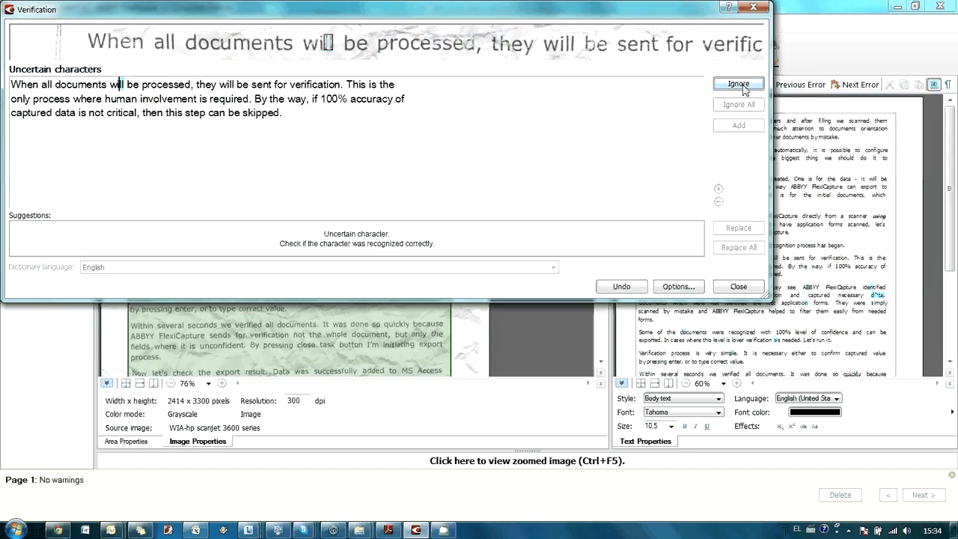
left_click(740, 84)
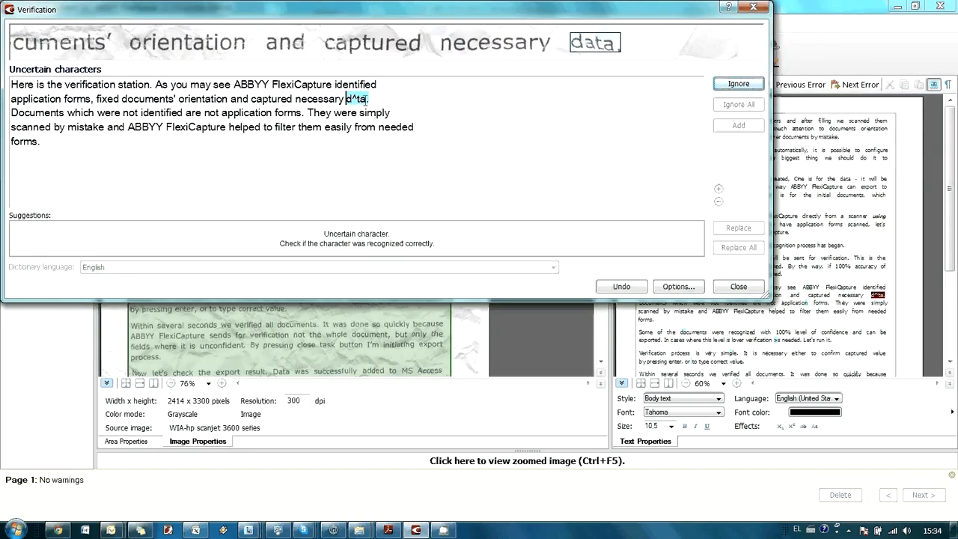
Correct "d^ta" to "data" in the verification station paragraph, confirm it and skip its remaining uncertain characters
left_click_drag(358, 100, 352, 99)
type("a")
left_click(739, 86)
left_click(740, 86)
left_click(741, 86)
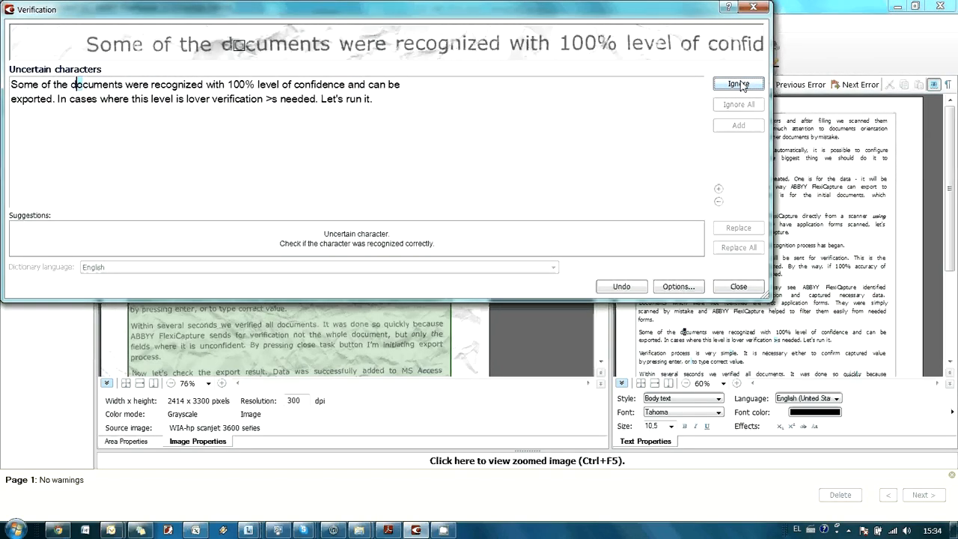
Correct ">s needed" to "is needed" and replace "quicklv" with the suggestion "quickly", ignoring the correctly recognized characters between them
left_click(739, 84)
left_click(621, 286)
type("i")
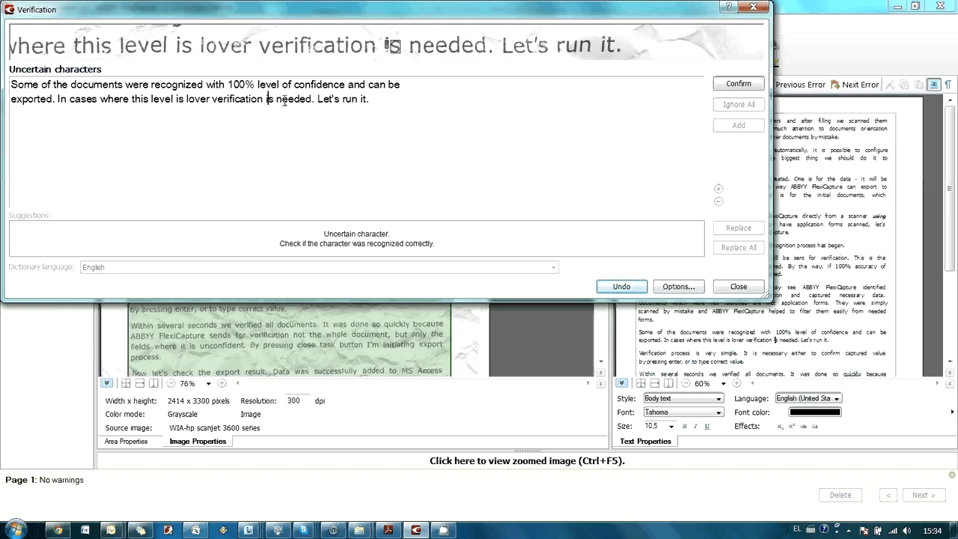
left_click(738, 84)
left_click(744, 84)
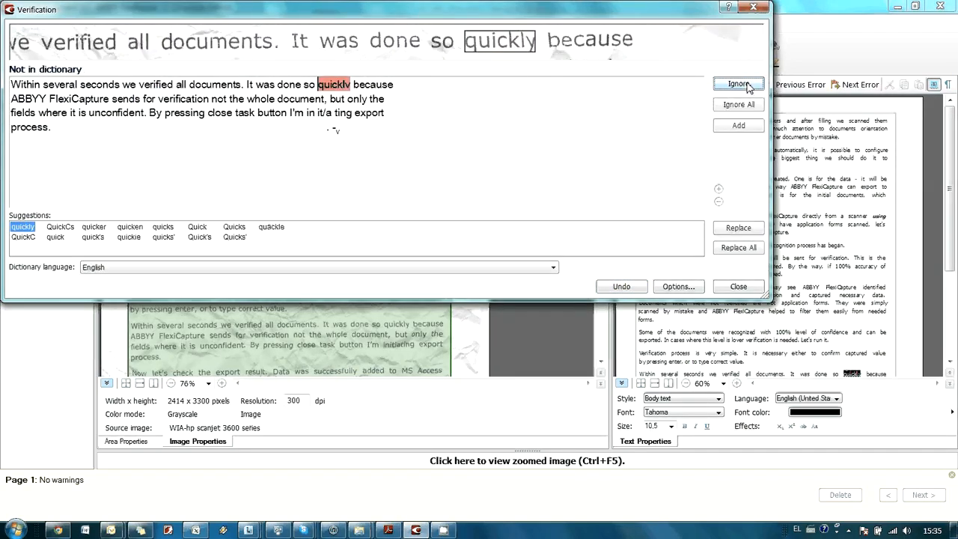
double_click(24, 227)
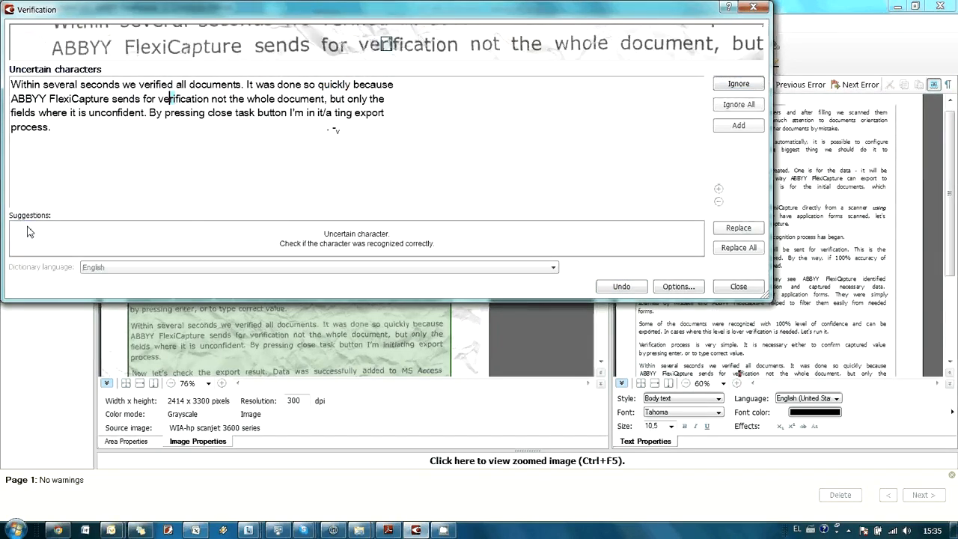
Correct "in it/a ting" to "initiating" in the paragraph about the export process and confirm the correction
double_click(324, 112)
type("initia")
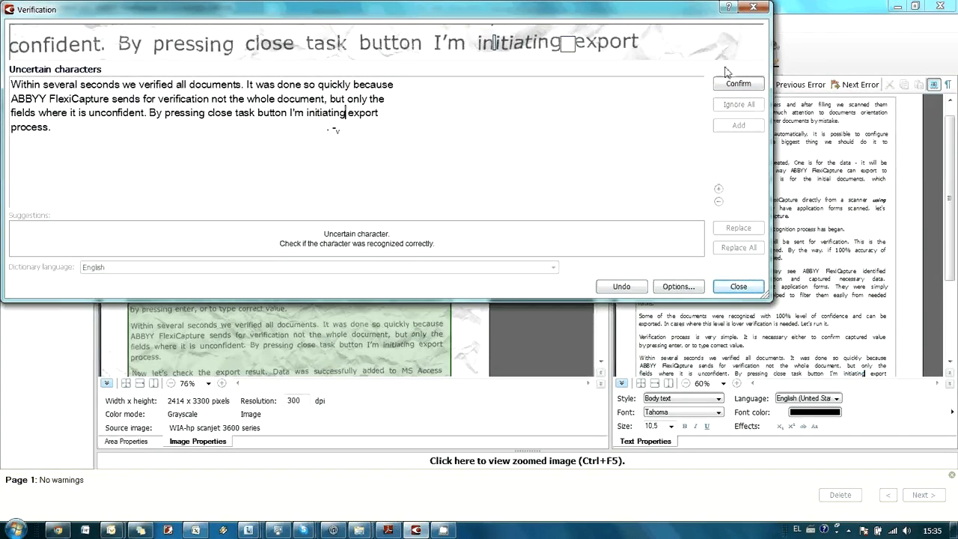
left_click(738, 83)
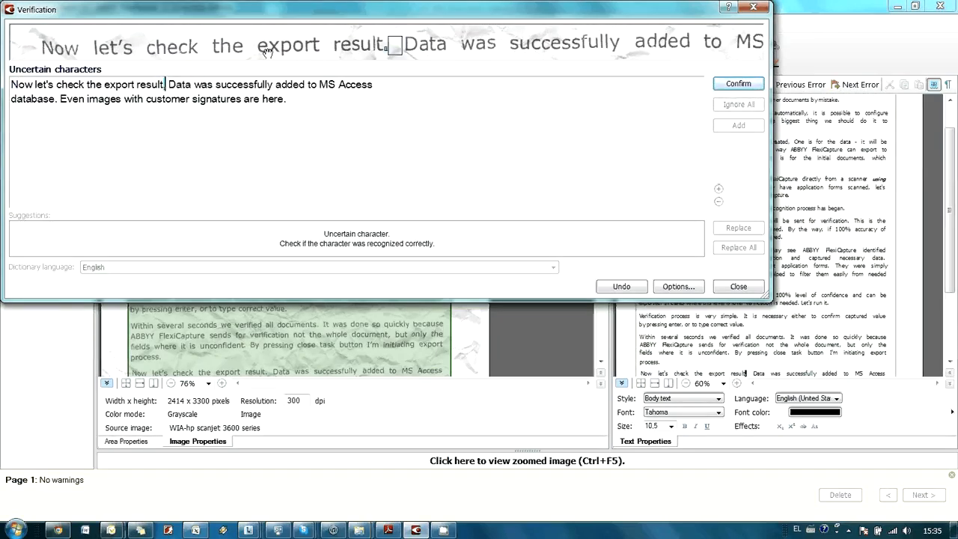
Confirm the export result paragraph, delete the stray characters flagged after it, and replace "screencast" with the suggestion "screen-cast"
left_click(738, 84)
key("Delete")
key("Delete")
key("Delete")
left_click(740, 88)
left_click(739, 89)
left_click(31, 238)
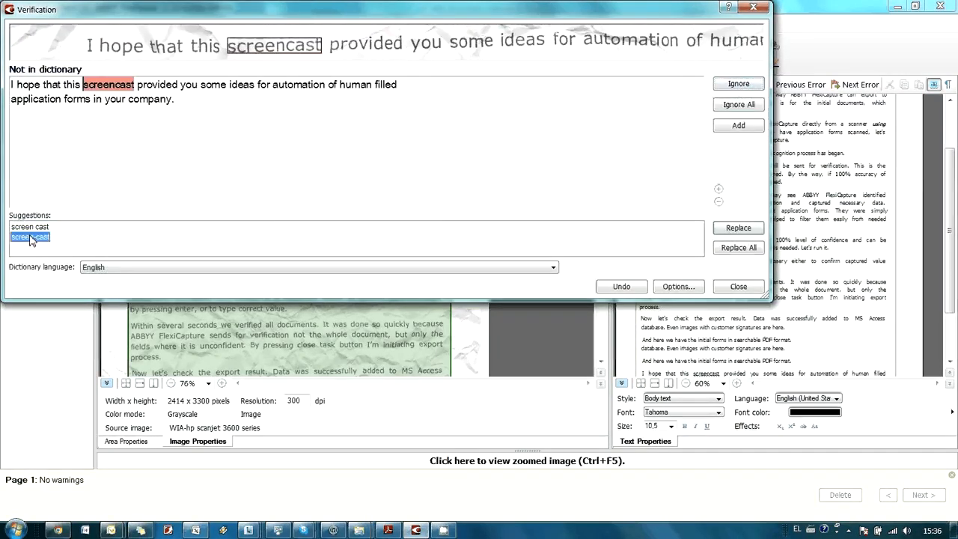
left_click(739, 228)
left_click(395, 81)
key("Left")
key("Left")
key("Left")
key("Left")
key("shift+Left")
key("shift+Left")
key("shift+Left")
key("shift+Left")
key("shift+Left")
key("shift+Left")
key("shift+Left")
key("shift+Left")
key("shift+Left")
key("shift+Left")
key("shift+Left")
type(".flexi-capture")
left_click(744, 89)
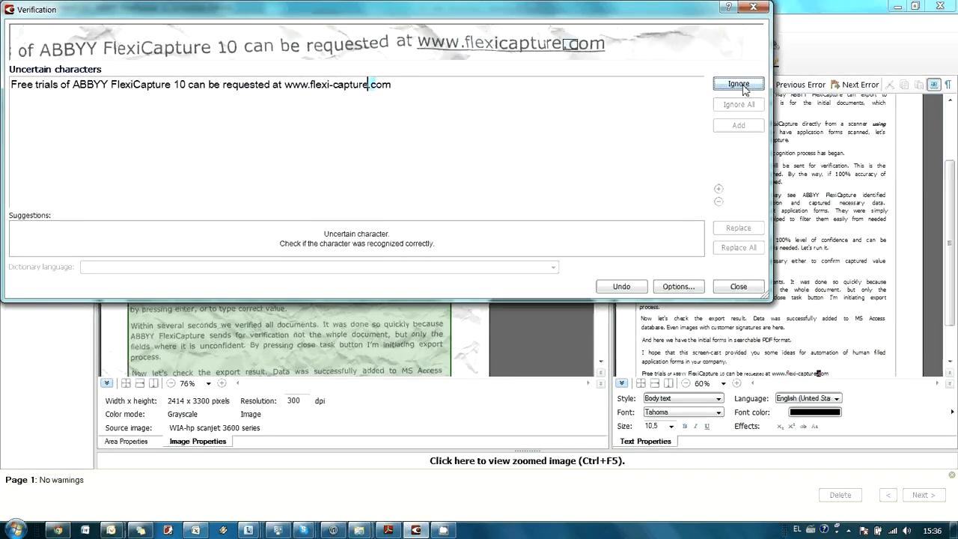
left_click(744, 88)
In the closing thank-you paragraph, replace "screencast" with the suggestion "screen-cast" and ignore the unknown word "Facebook"
left_click(738, 84)
left_click(30, 237)
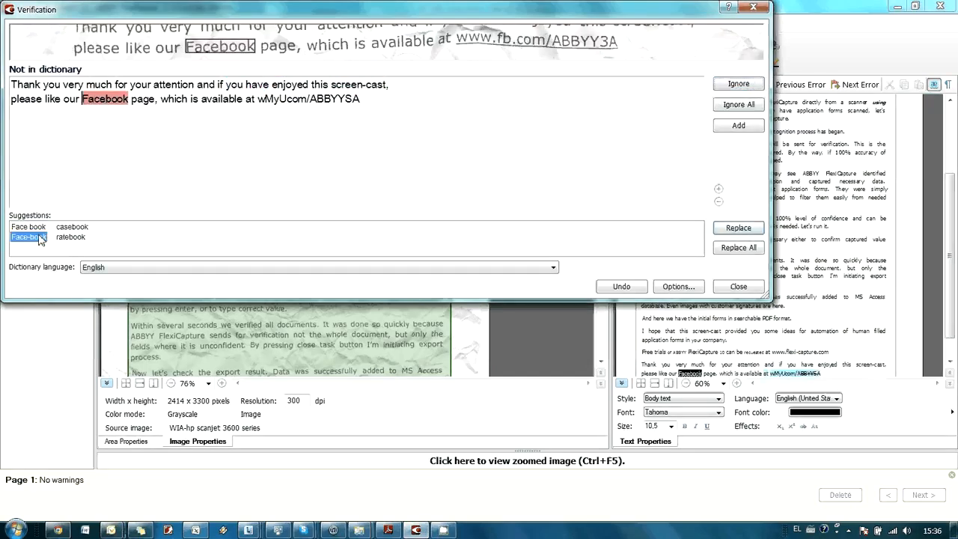
left_click(739, 84)
key("shift+Right")
key("shift+Right")
key("shift+Right")
key("shift+Right")
type("www.fb.")
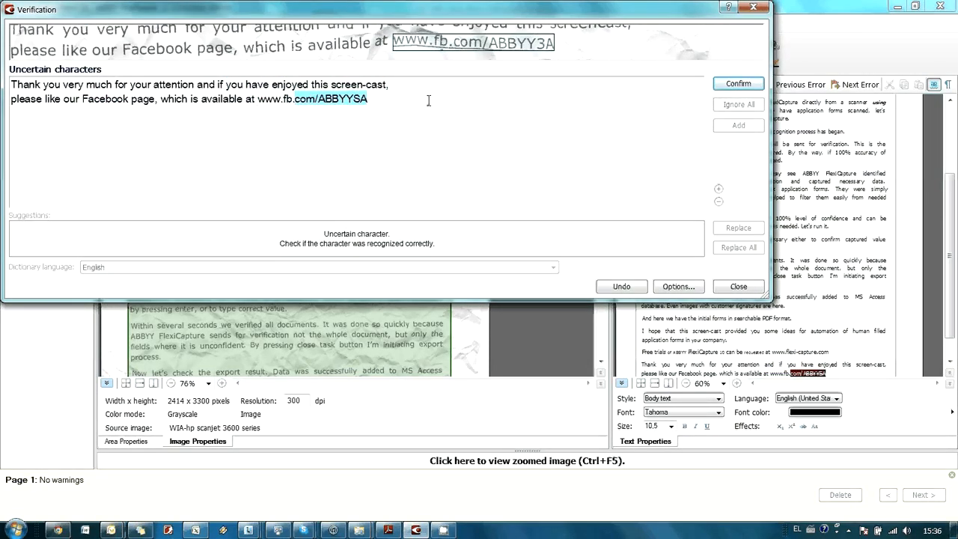
left_click(733, 84)
left_click(361, 99)
key("BackSpace")
type("3")
left_click(748, 86)
left_click(748, 87)
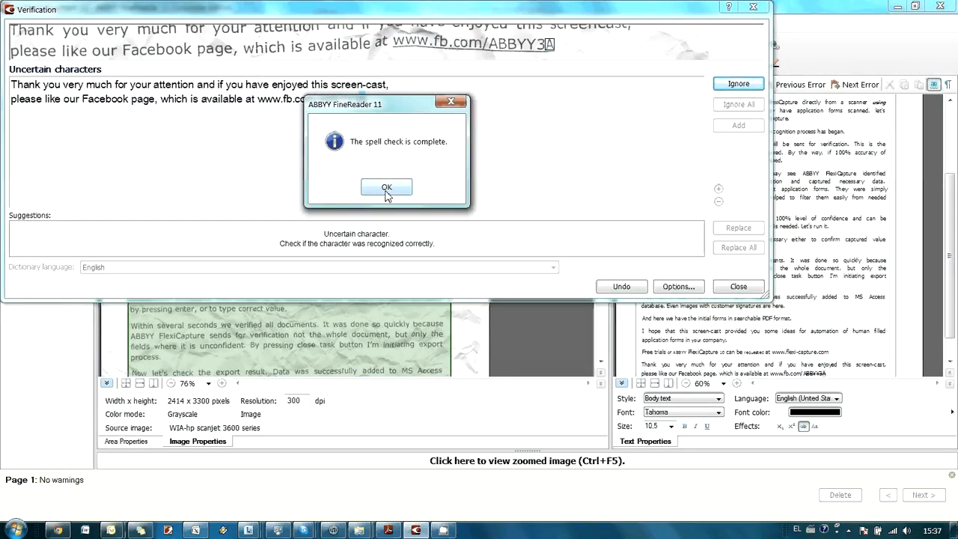
left_click(386, 188)
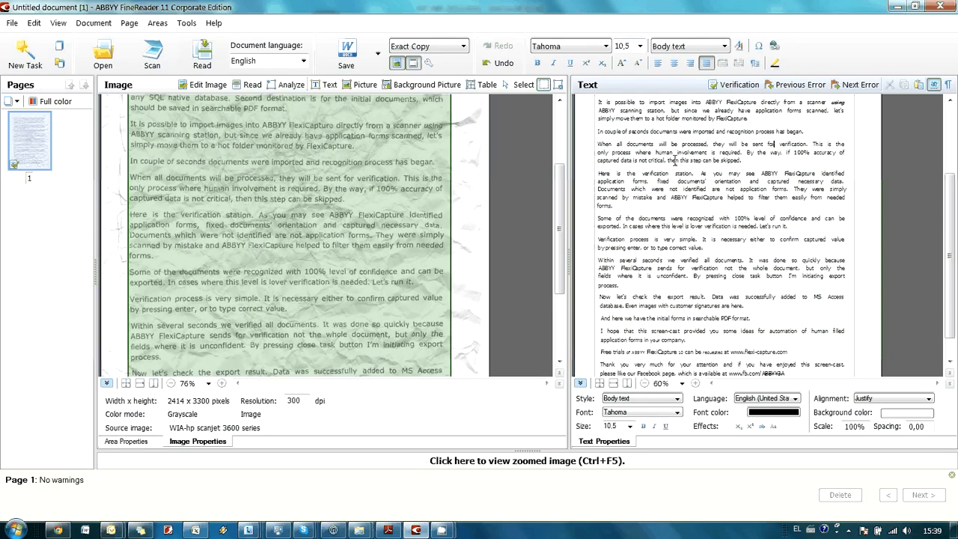
Set the recognized text's zoom to 125% and widen its pane
left_click(682, 384)
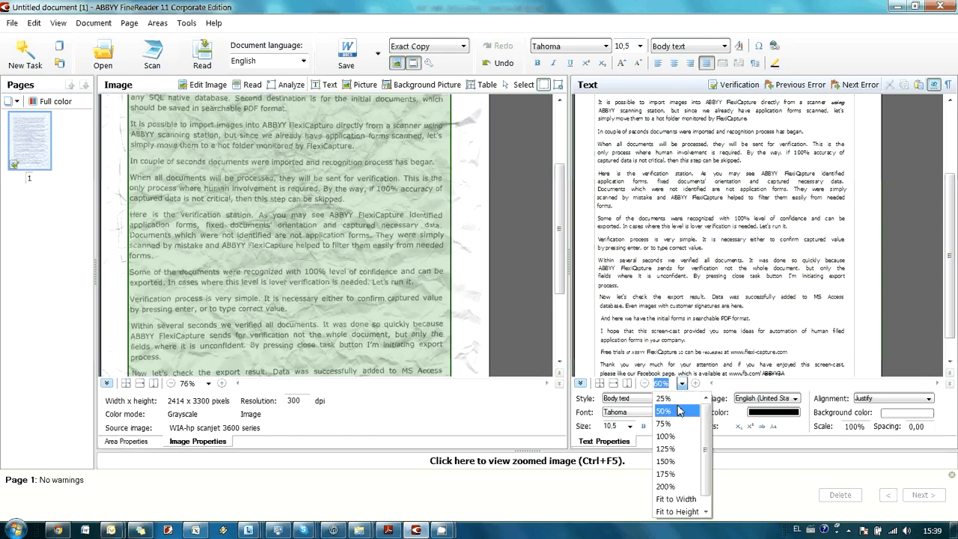
left_click(666, 448)
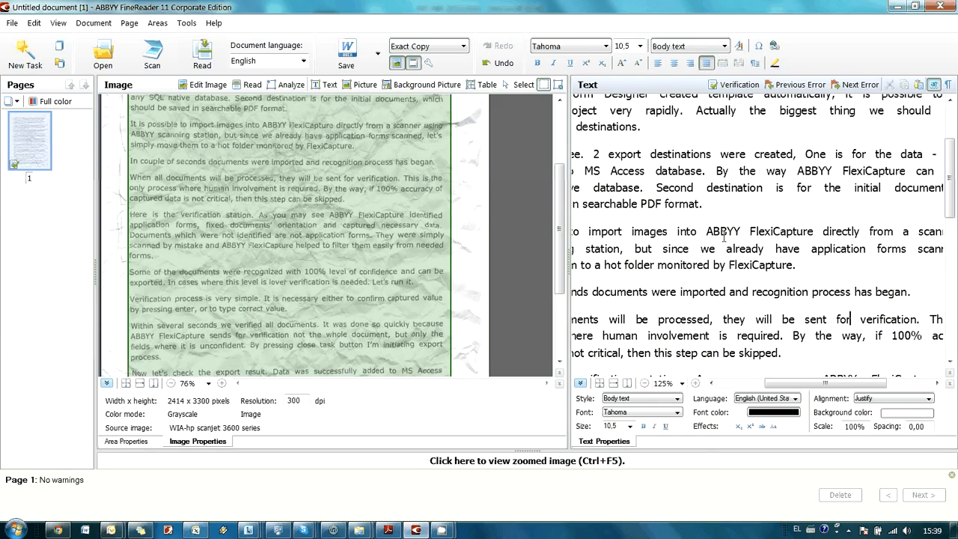
left_click_drag(567, 320, 482, 313)
left_click(593, 154)
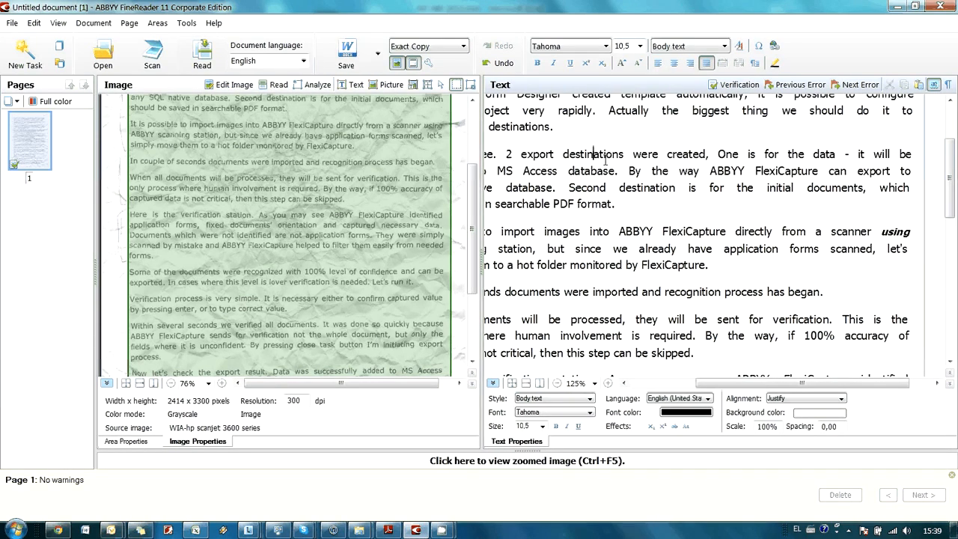
Replace the digit "2" before "export destinations" with the word "two" in the recognized text
left_click_drag(616, 204, 697, 172)
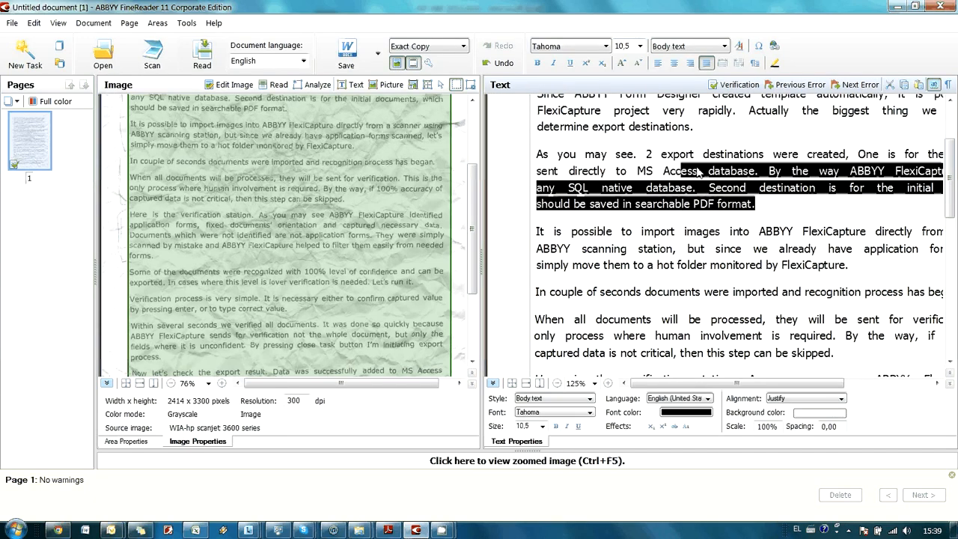
left_click(596, 171)
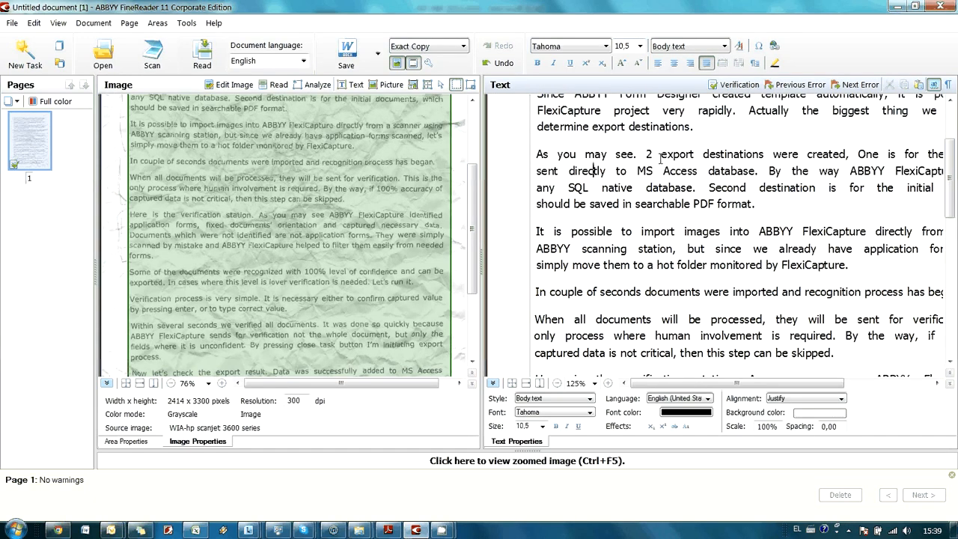
left_click(653, 154)
key("BackSpace")
type("two")
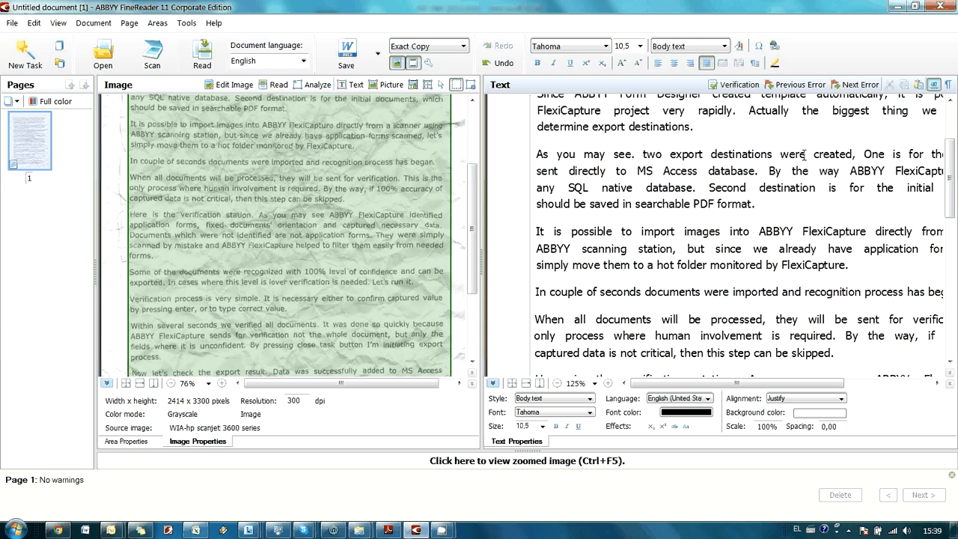
Replace "possible" with "wfklwfmwl" and split "FlexiCapture" into "Flexi Capture" at the end of the same paragraph
double_click(604, 234)
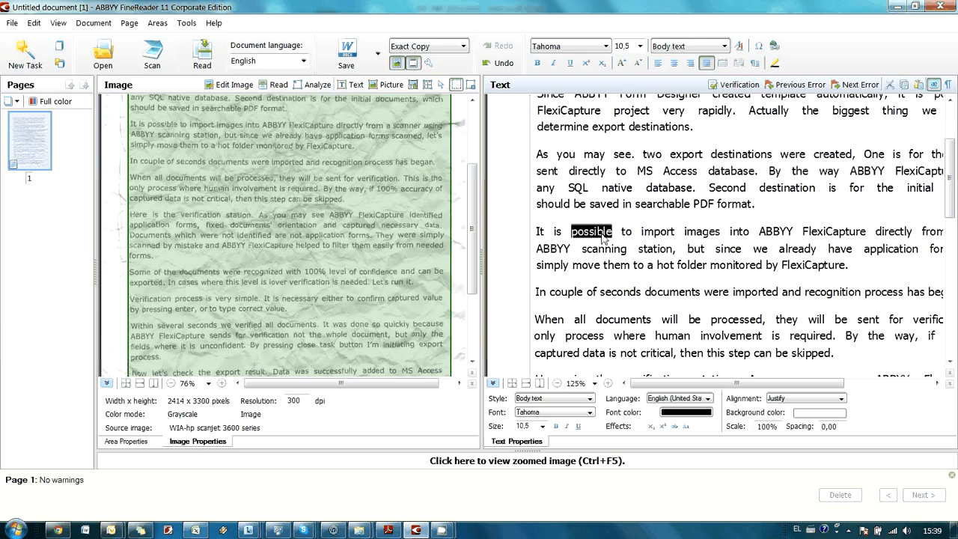
key("Delete")
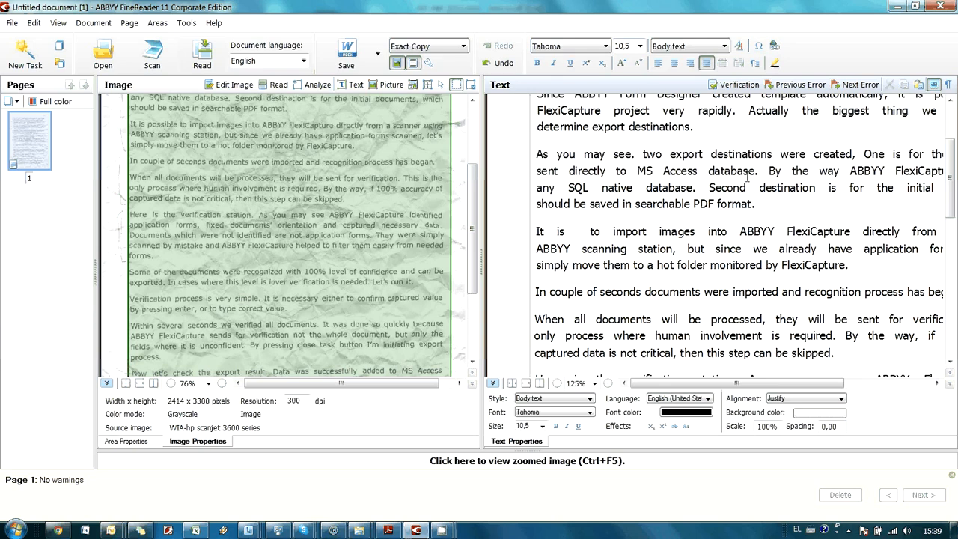
type("wfklwfmwl")
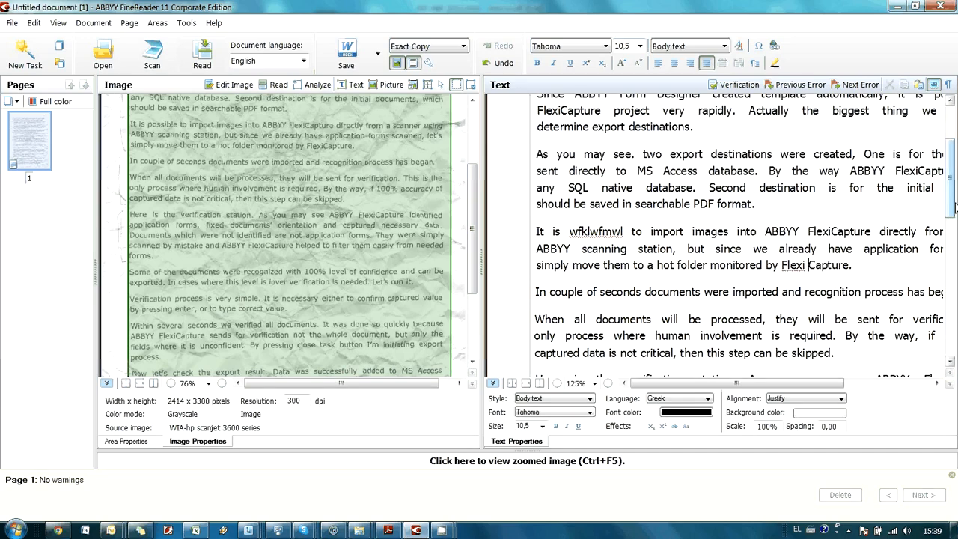
left_click_drag(955, 208, 956, 228)
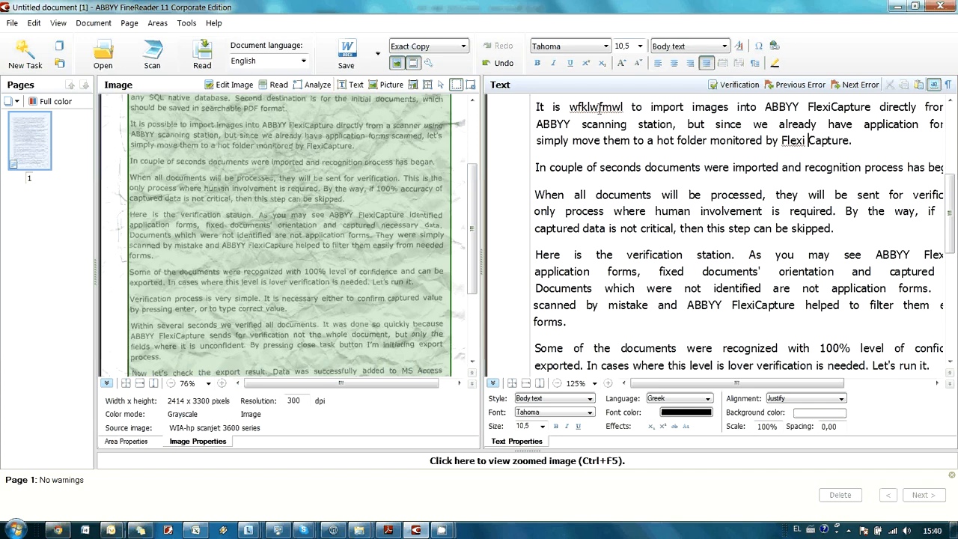
Delete the nonsense word "wfklwfmwl" and the extra space beside it
double_click(599, 107)
key("Delete")
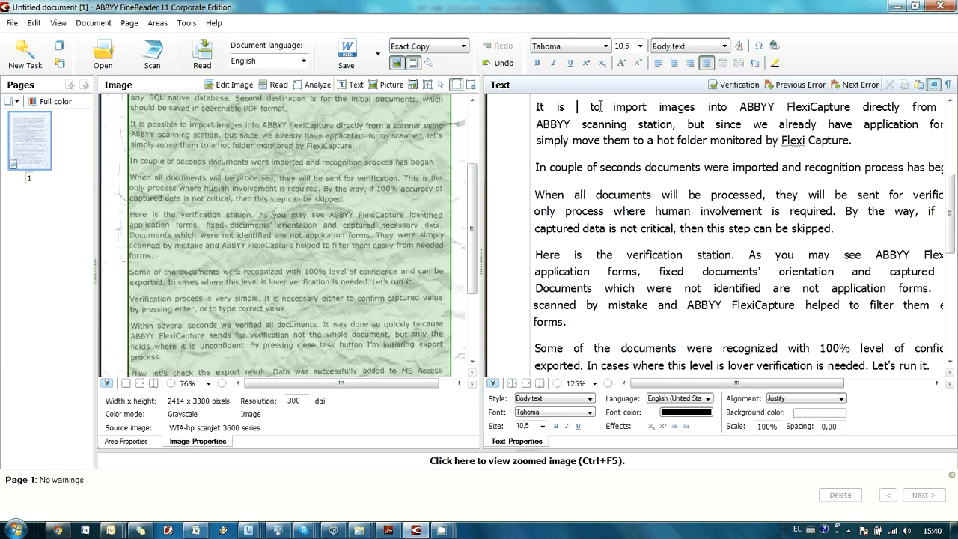
key("Delete")
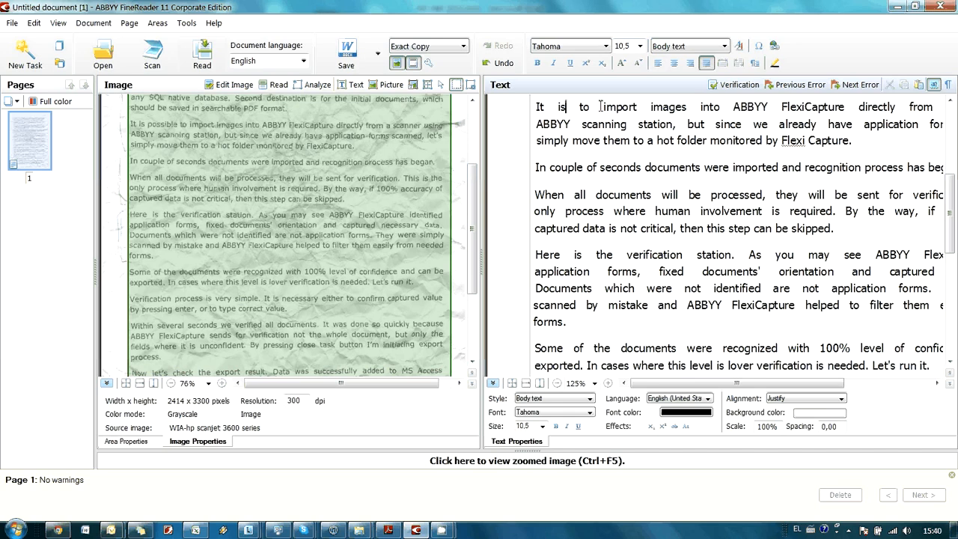
Start saving the recognized page as a PDF document with the Desktop as its destination
left_click(378, 54)
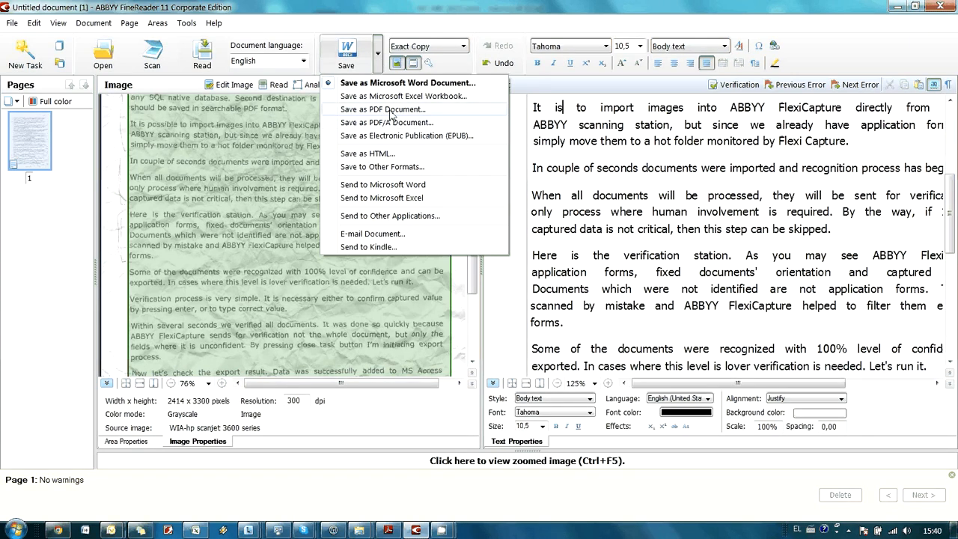
left_click(384, 110)
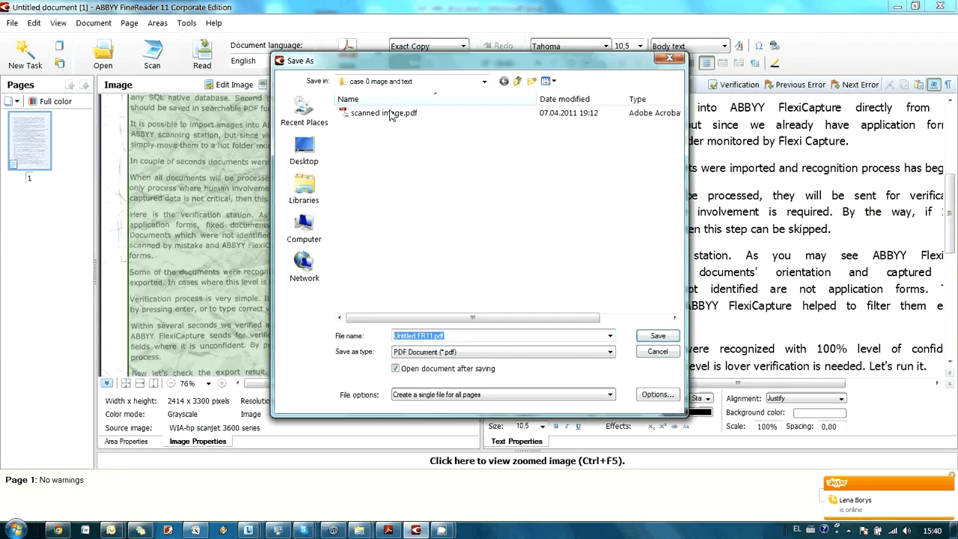
left_click(304, 154)
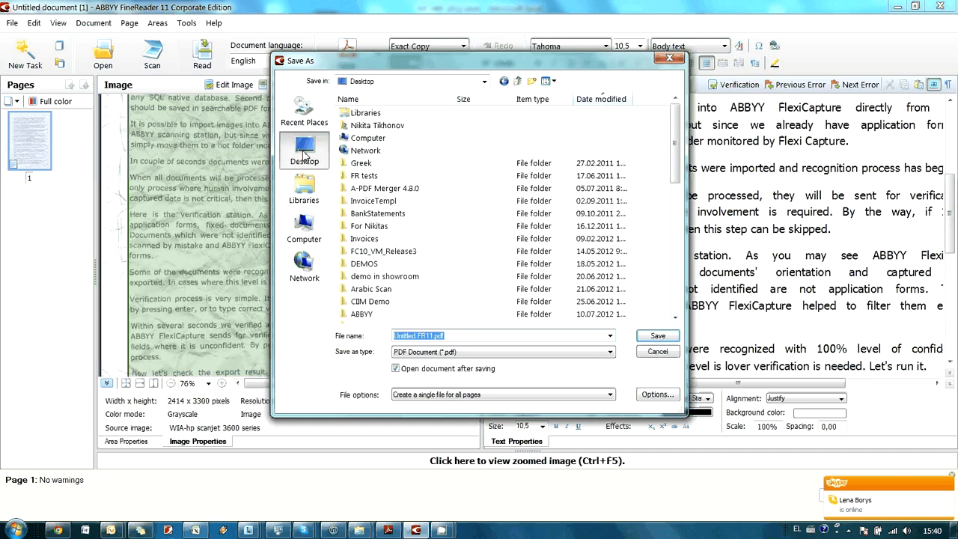
Name the output file page.pdf and save it as a single file that opens after saving
left_click(479, 336)
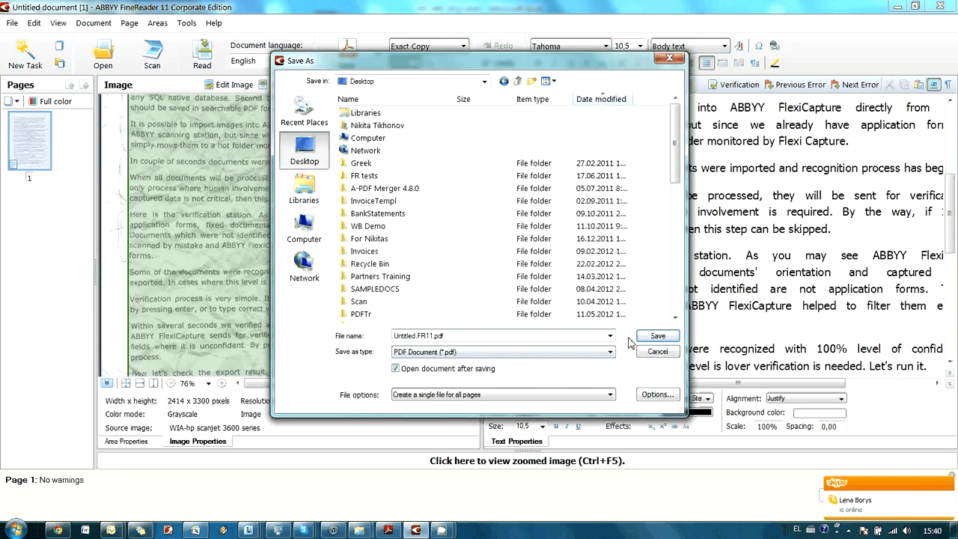
left_click(441, 335)
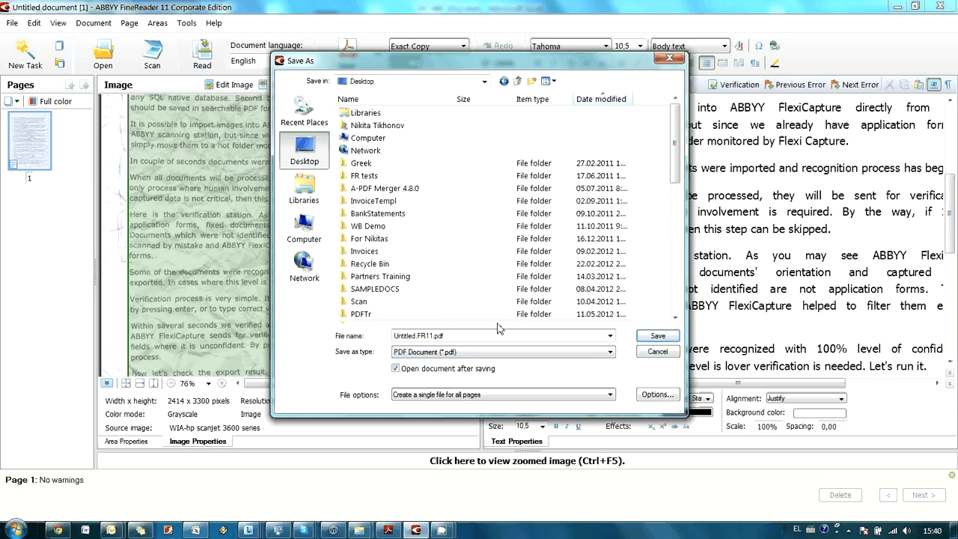
key("shift+Left")
key("shift+Left")
key("shift+Left")
key("shift+Left")
key("shift+Left")
key("shift+Left")
key("shift+Left")
key("shift+Left")
key("shift+Left")
key("shift+Left")
key("shift+Left")
key("shift+Left")
key("shift+Left")
type("page")
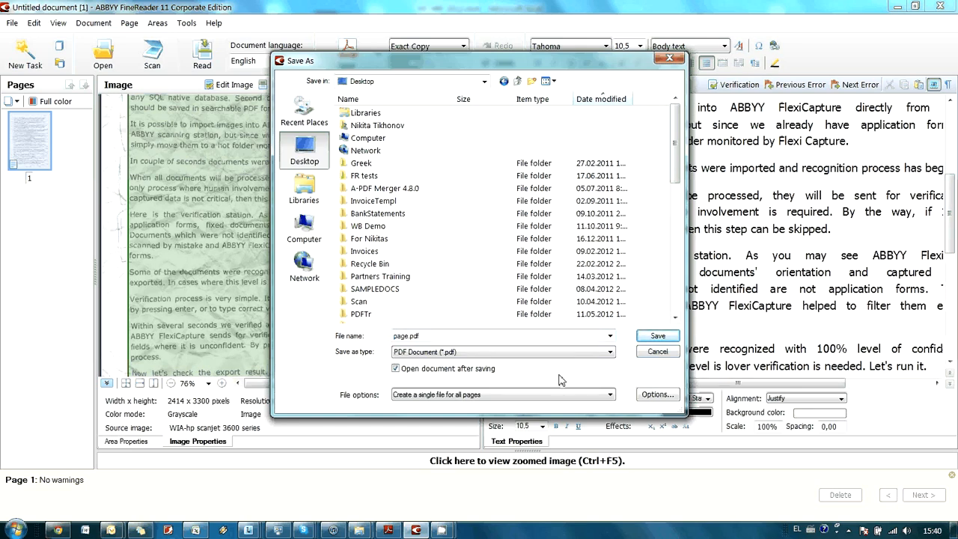
left_click(656, 337)
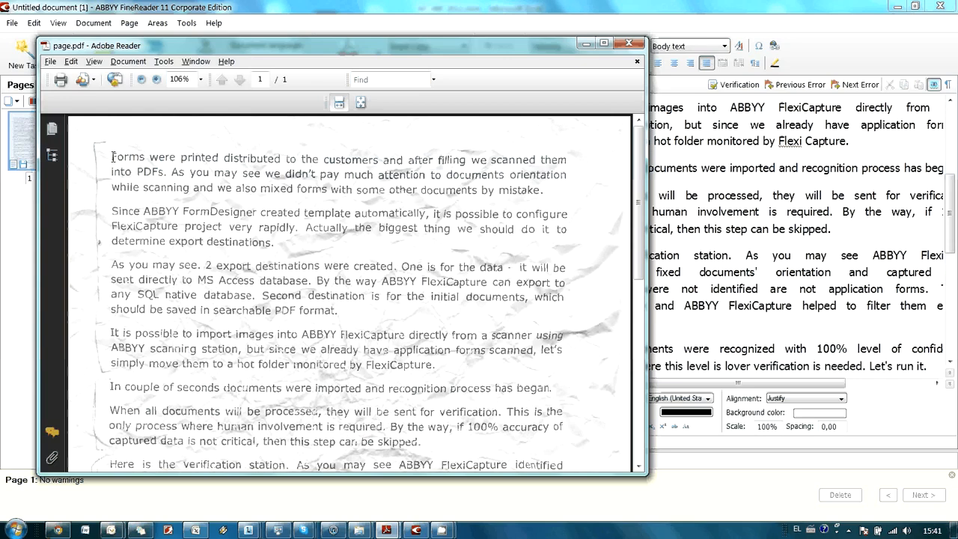
In the opened PDF, test selecting text across the page, clear the selection, and search for "FlexiCapture"
left_click_drag(114, 157, 378, 293)
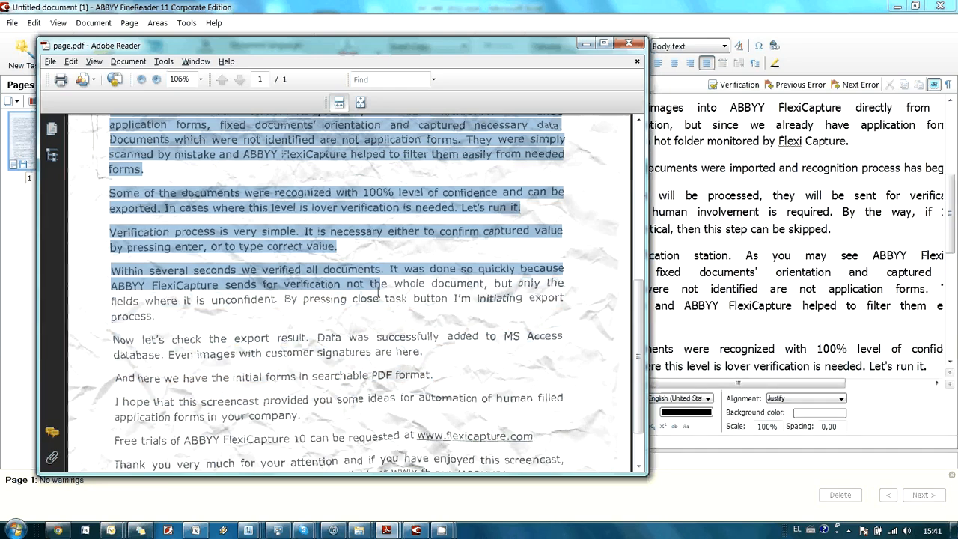
left_click(304, 232)
left_click(379, 79)
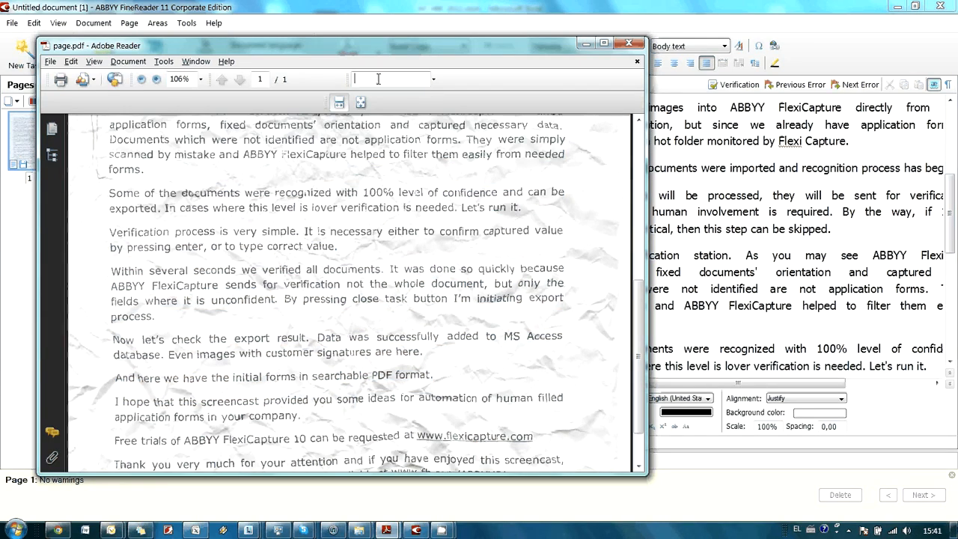
type("FlexiCapture")
key("Return")
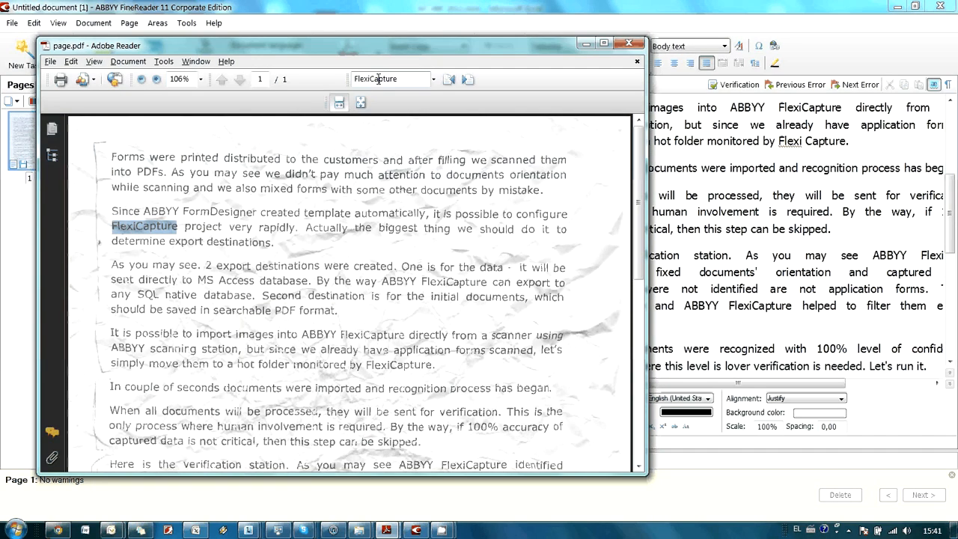
Copy the paragraph beginning "As you may see" from the PDF and paste it into a new Notepad document
left_click(171, 241)
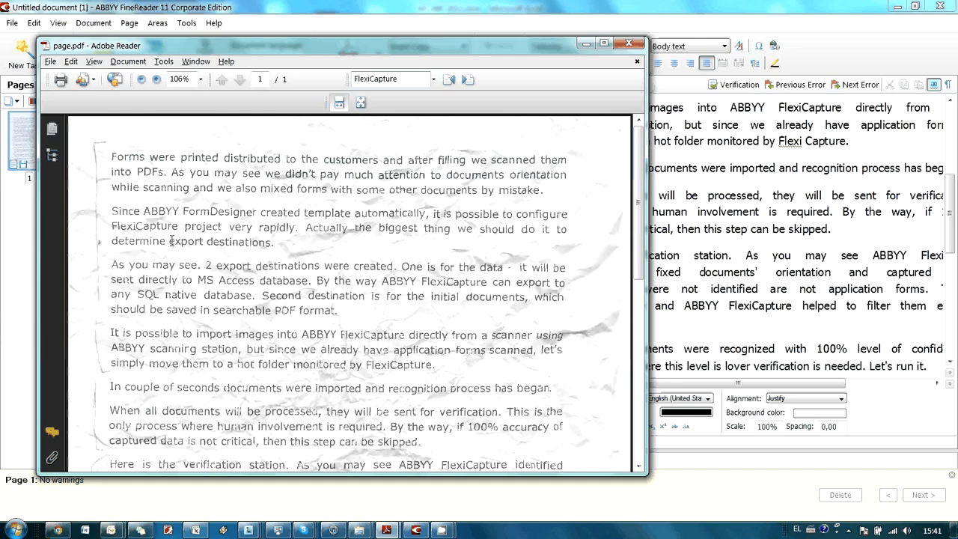
left_click_drag(138, 280, 338, 310)
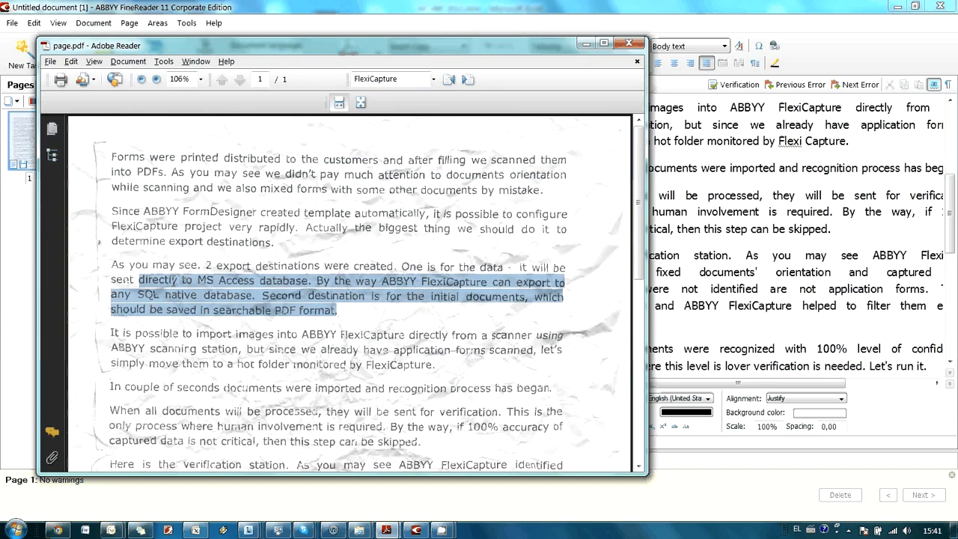
left_click_drag(174, 279, 134, 268)
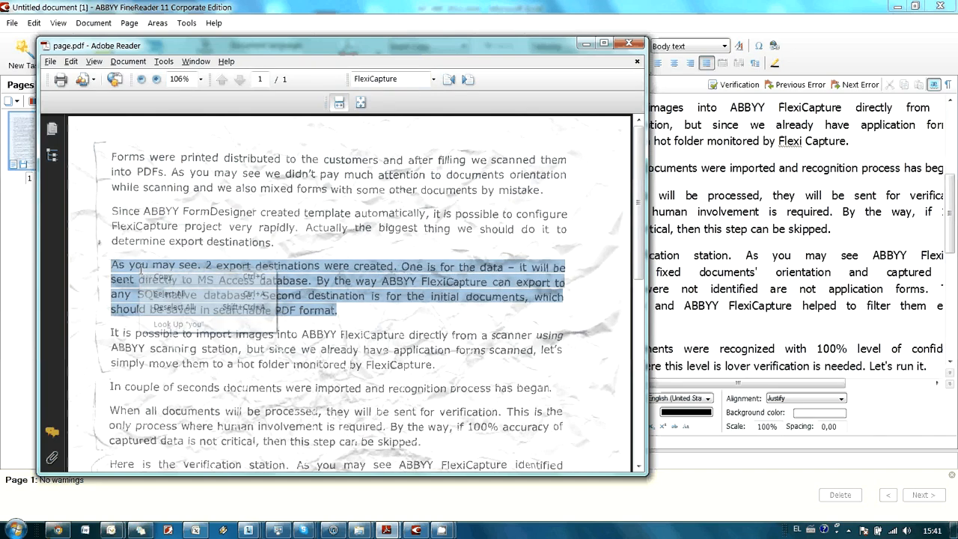
left_click(162, 276)
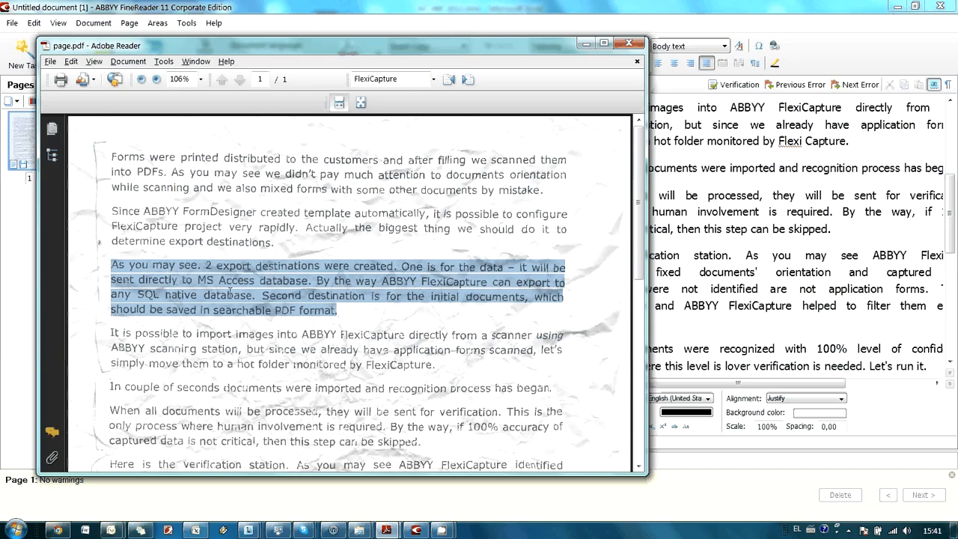
key("ctrl+alt+n")
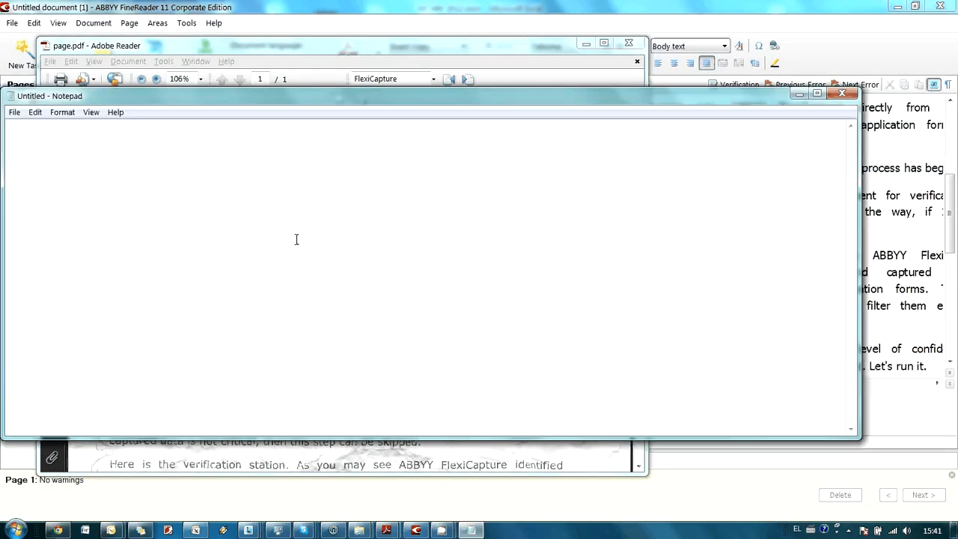
type("As you may see. two export destinations were created, One is for the data - it will be sent directly to MS Access database. By the way ABBYY FlexiCapture can export to any SQL native database. Second destination is for the initial documents, which should be saved in searchable PDF format.")
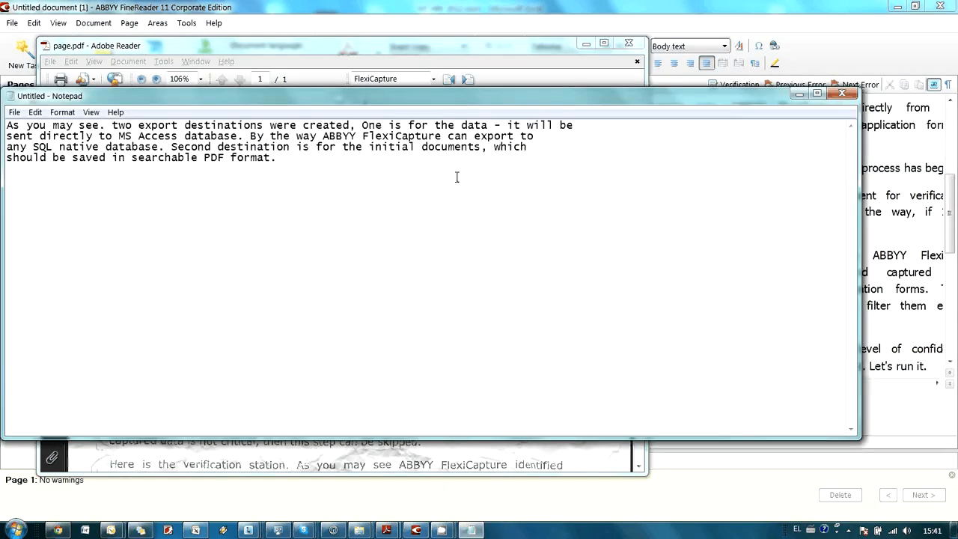
Close the Notepad document without saving it, and close page.pdf
left_click(841, 93)
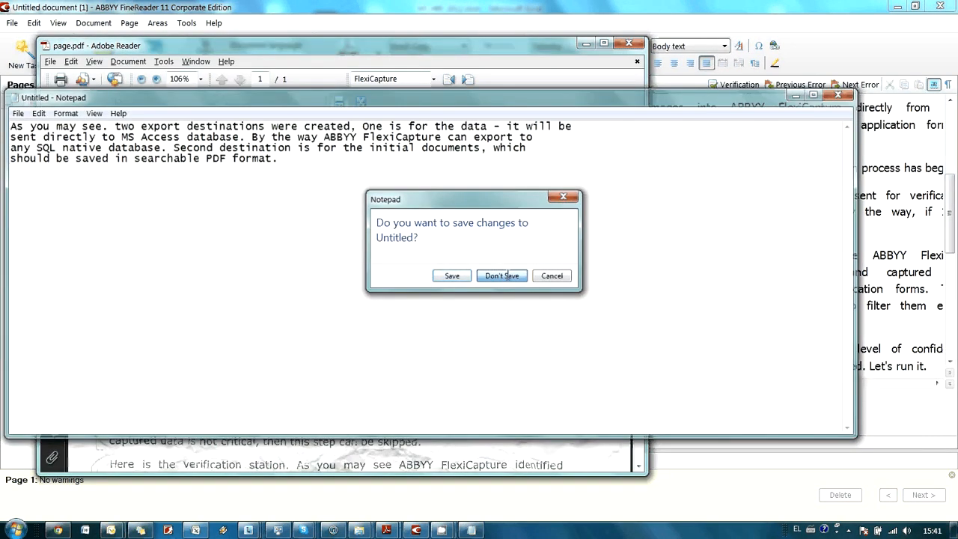
left_click(501, 275)
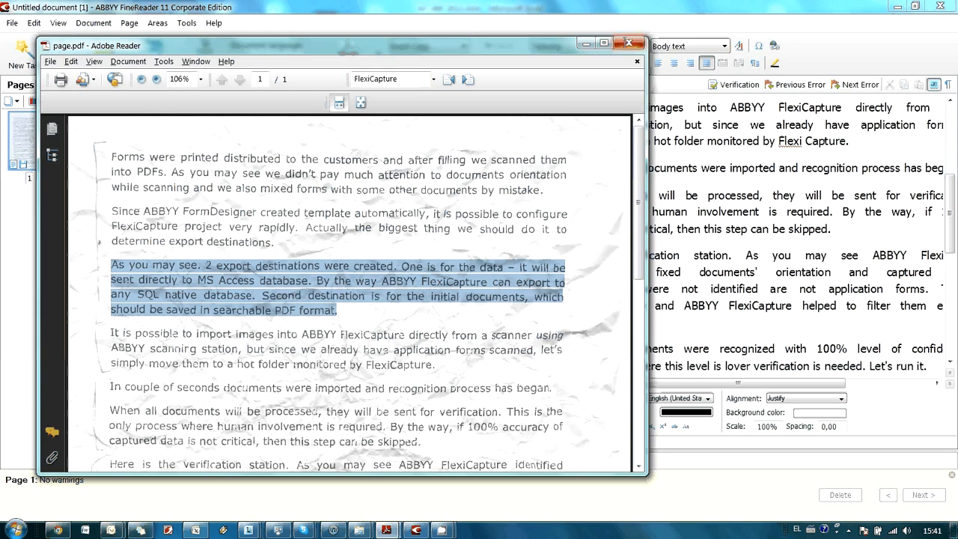
left_click(629, 43)
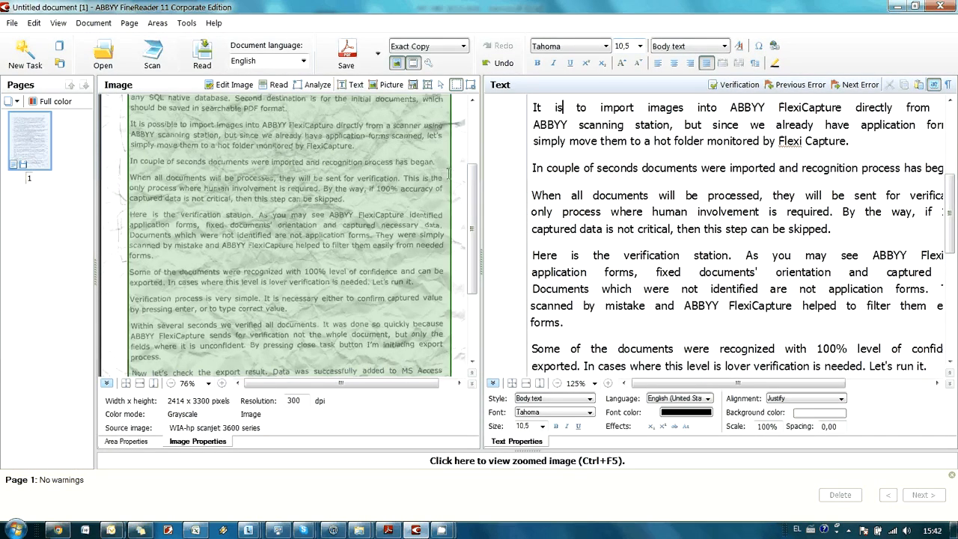
Save the recognized page to the Desktop as the Word document Untitled.FR11.docx, opening it after saving
left_click(379, 50)
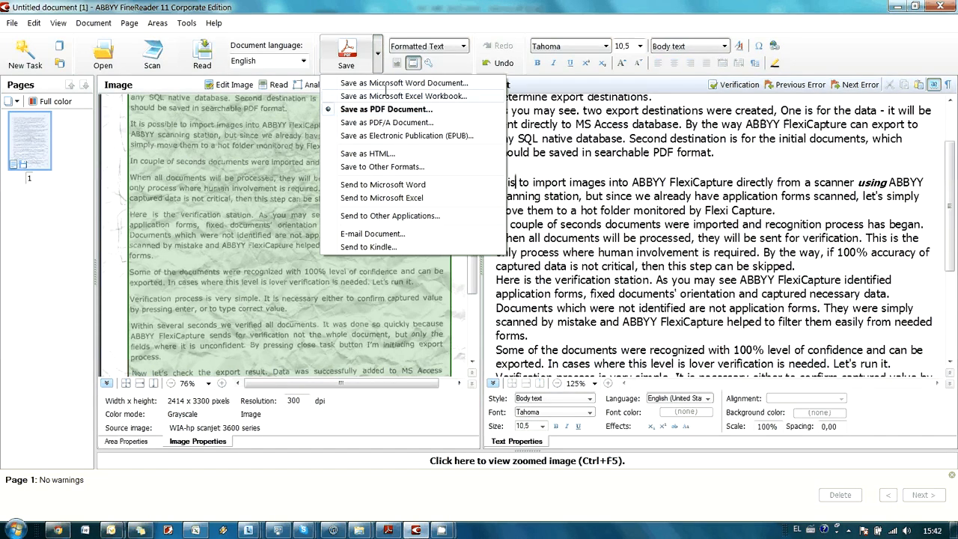
left_click(386, 83)
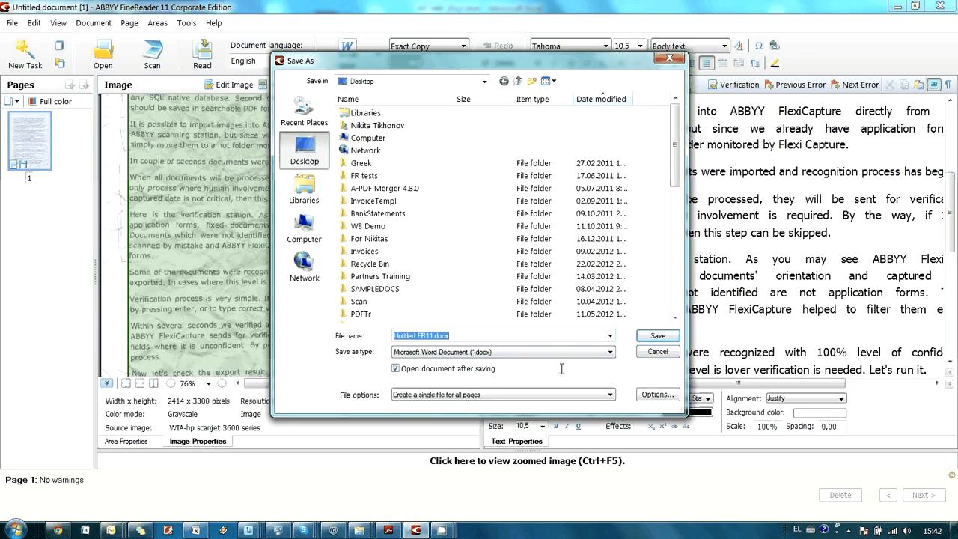
left_click(658, 337)
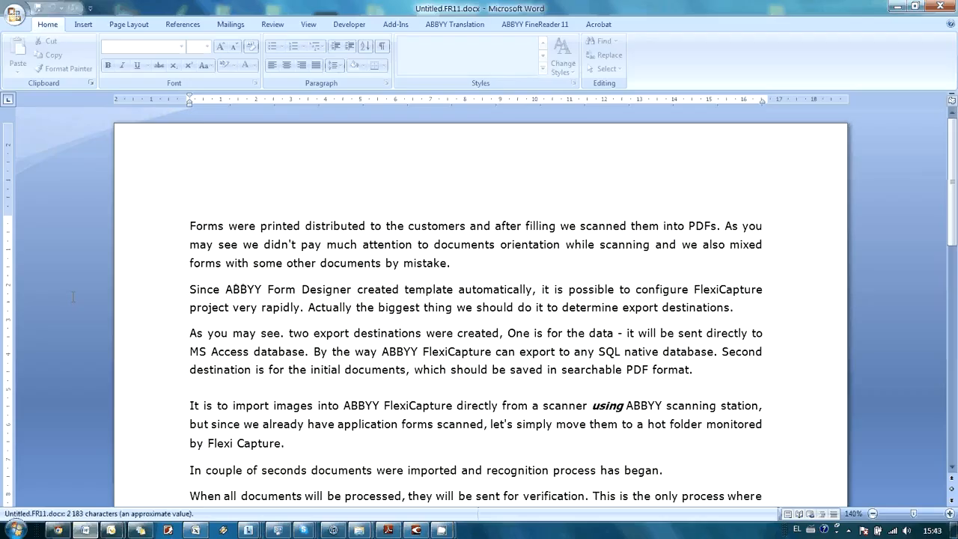
Review the exported text in Word through to the end of the page, checking that the paragraphs are selectable
left_click(438, 321)
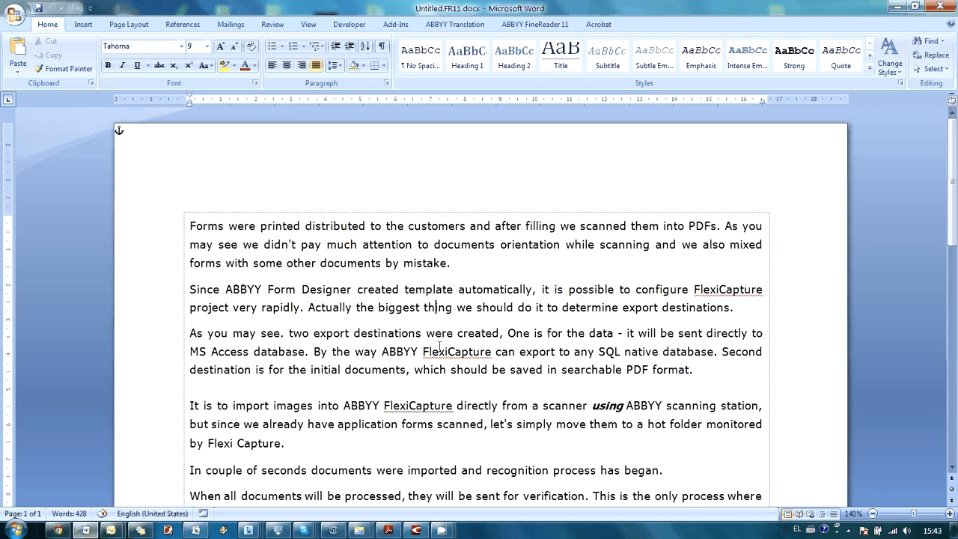
scroll(440, 347, "down", 2)
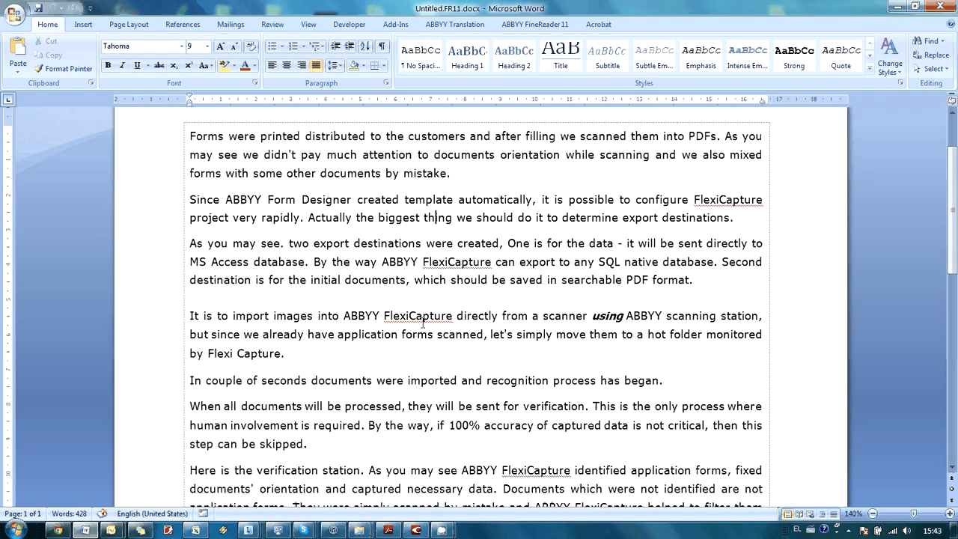
left_click_drag(294, 348, 234, 315)
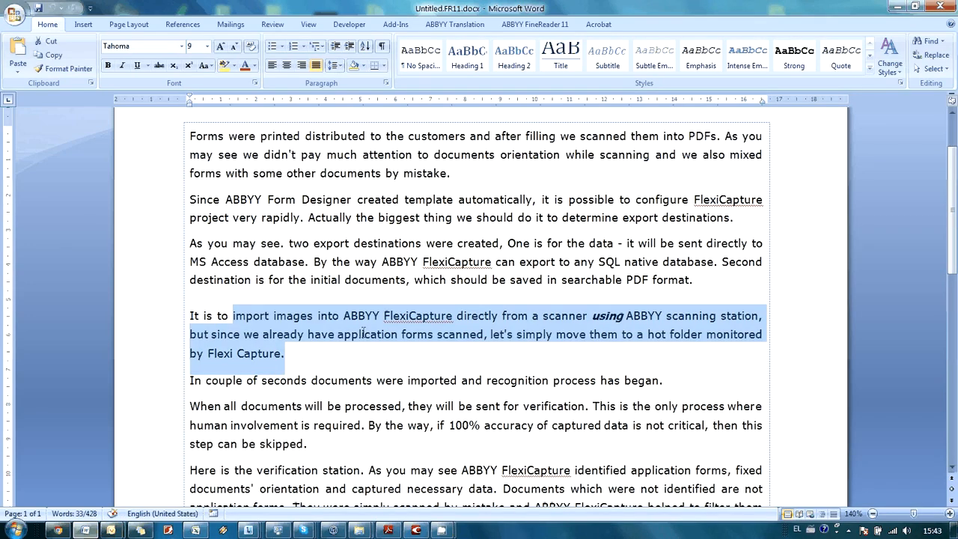
scroll(471, 380, "down", 2)
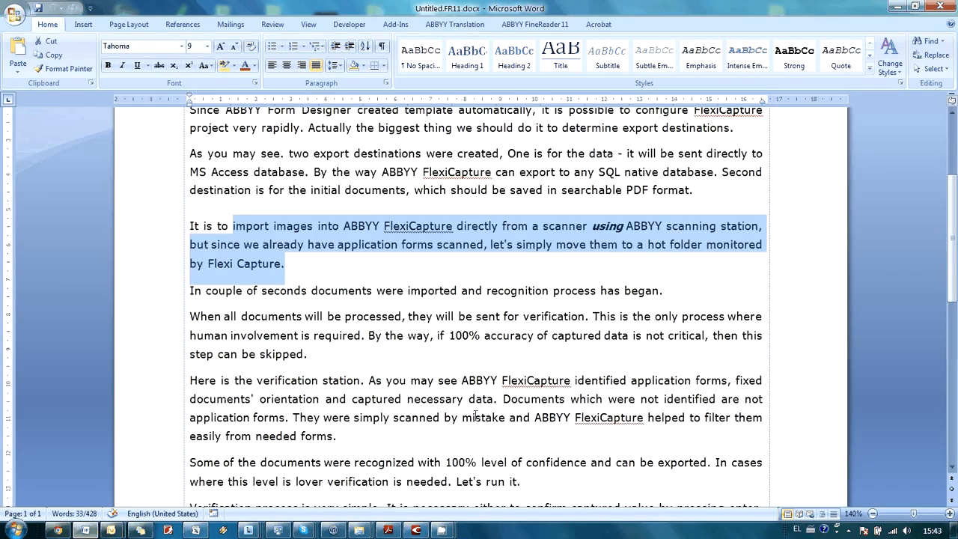
scroll(474, 416, "down", 6)
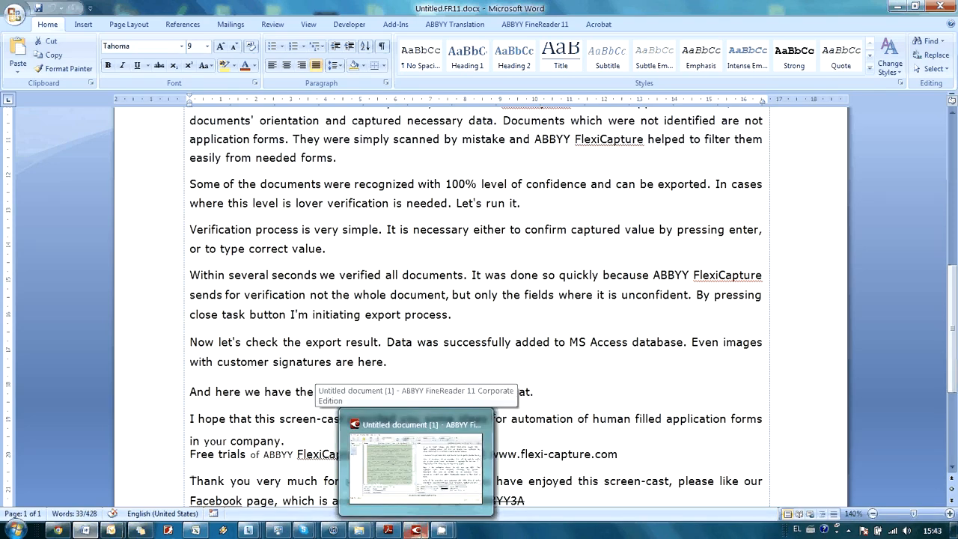
Switch back to ABBYY FineReader, start saving the page as a PDF document, and open the PDF save options
left_click(417, 530)
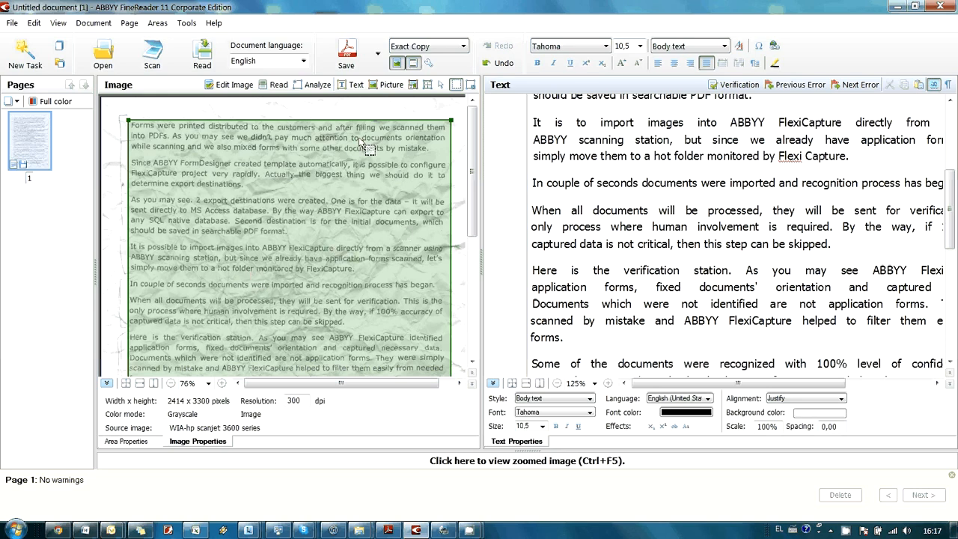
left_click(379, 57)
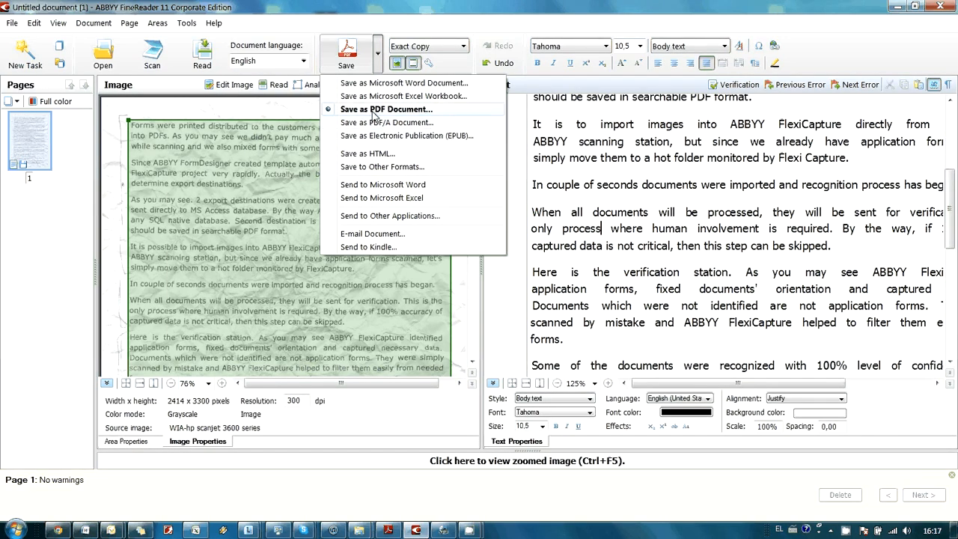
left_click(374, 110)
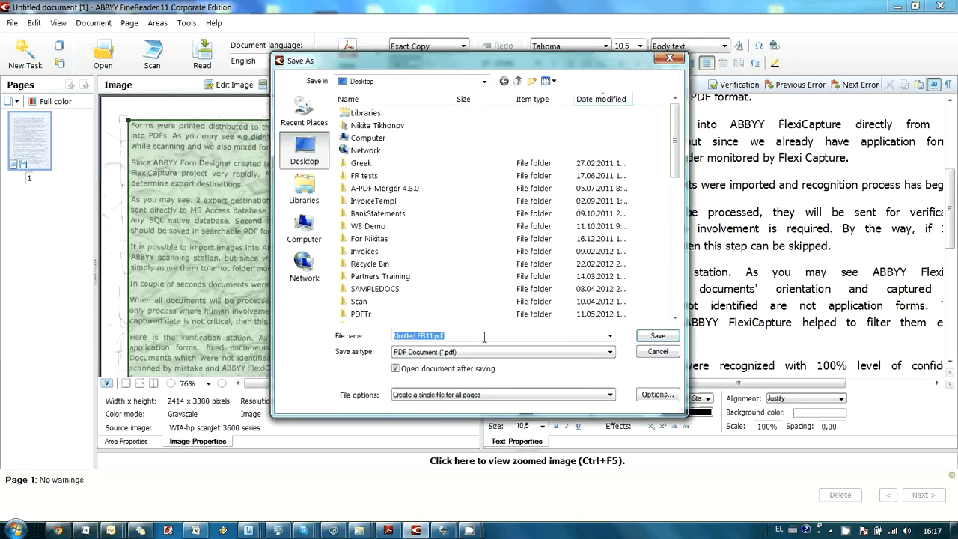
left_click(663, 398)
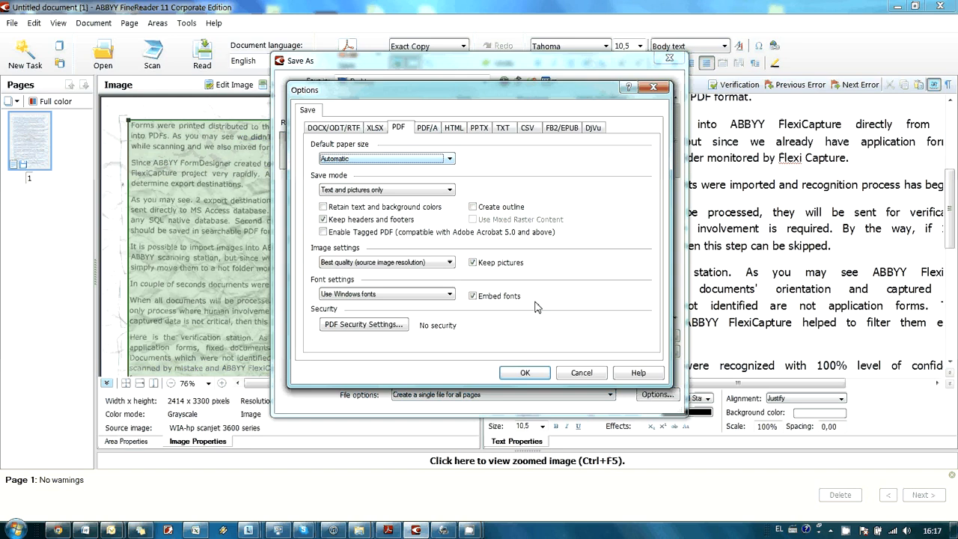
Set the PDF save mode to "Text and pictures only" and save Untitled.FR11.pdf, overwriting the existing file
left_click(429, 192)
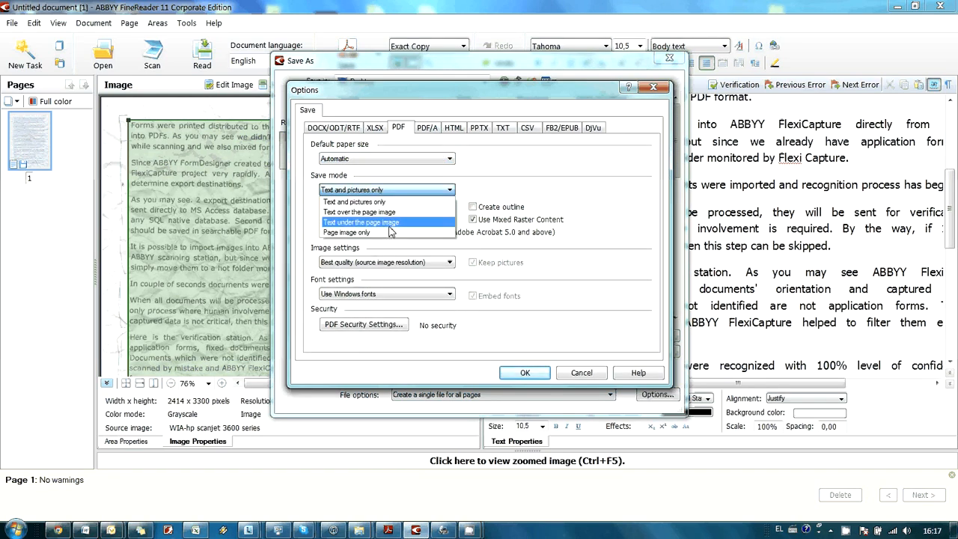
left_click(363, 204)
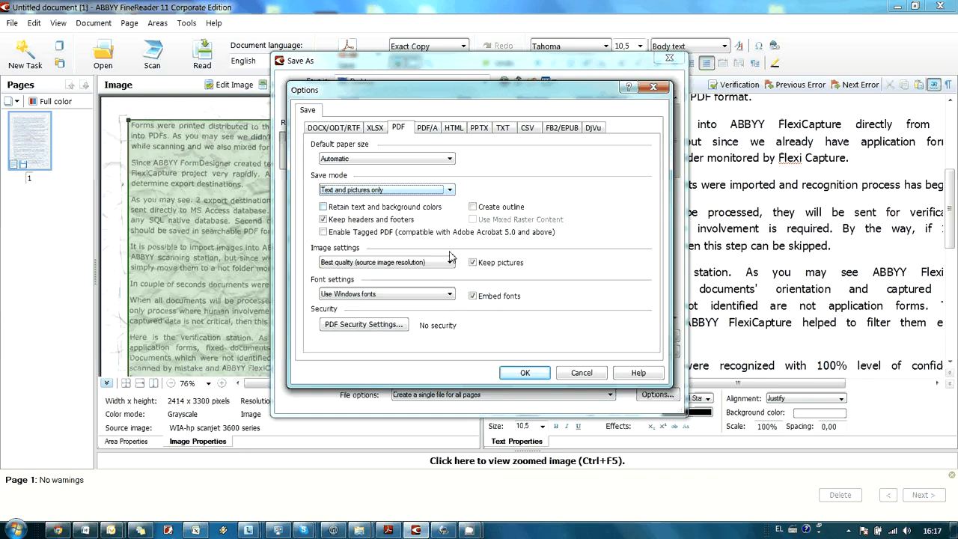
left_click(407, 191)
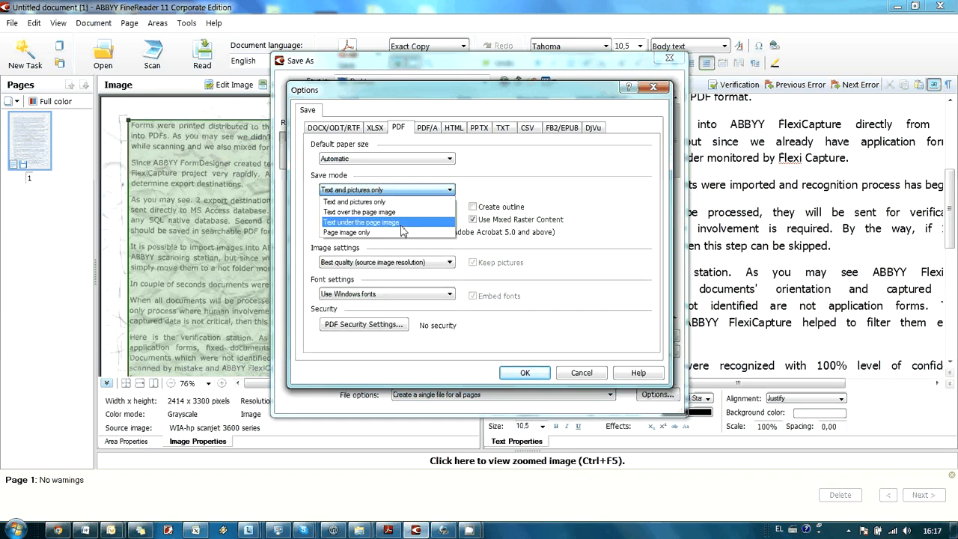
left_click(503, 238)
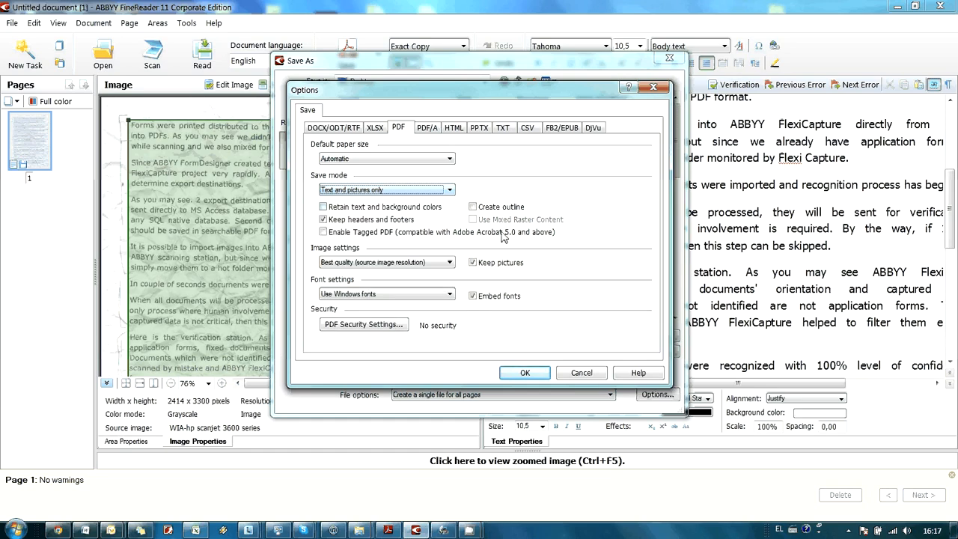
left_click(524, 372)
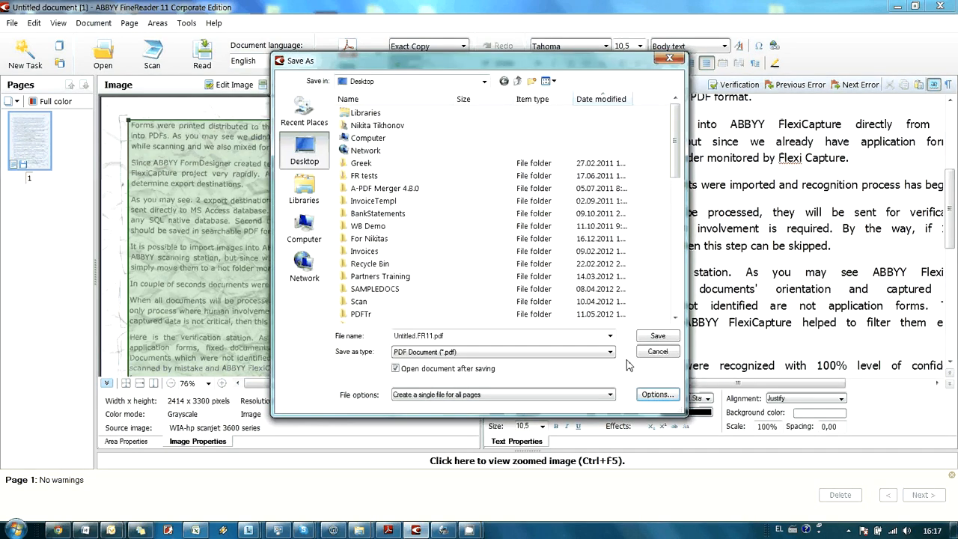
left_click(656, 336)
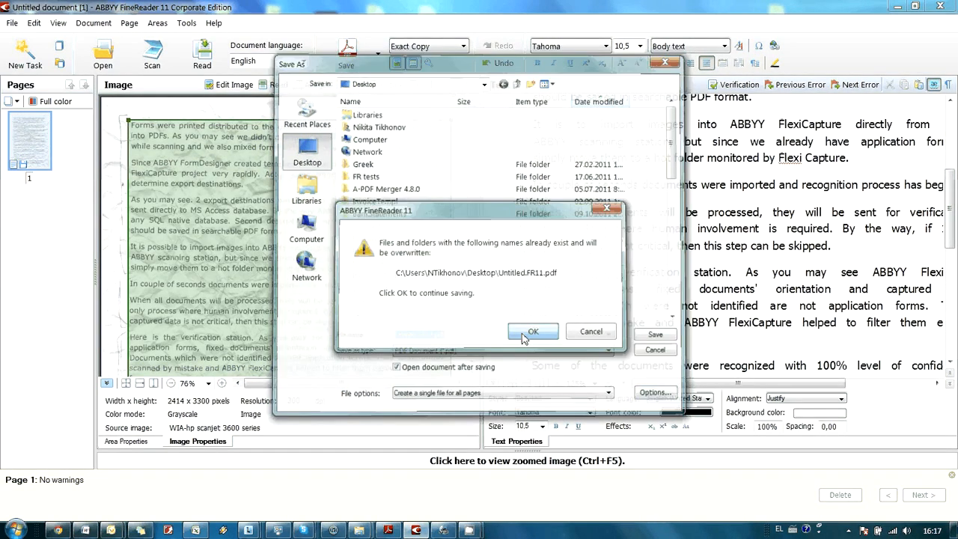
left_click(531, 332)
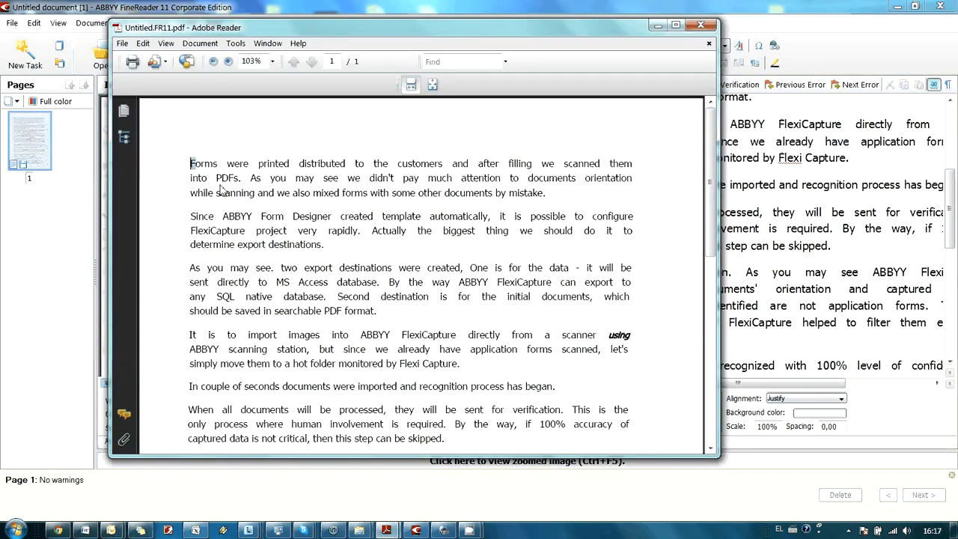
Test selecting text in the newly saved PDF, look through the page, and close the PDF
left_click_drag(191, 164, 367, 297)
left_click(288, 317)
scroll(356, 301, "down", 5)
scroll(363, 300, "up", 5)
left_click(701, 26)
mouse_move(469, 530)
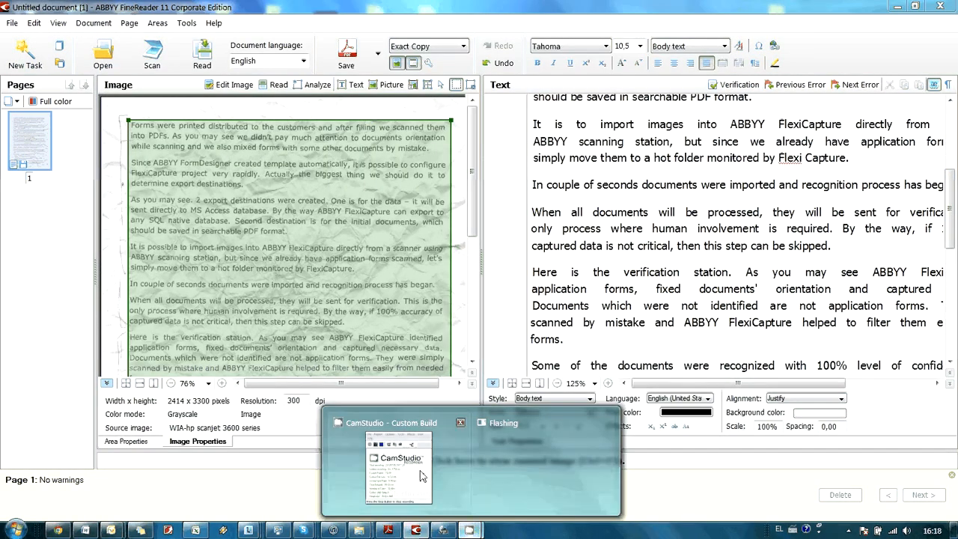